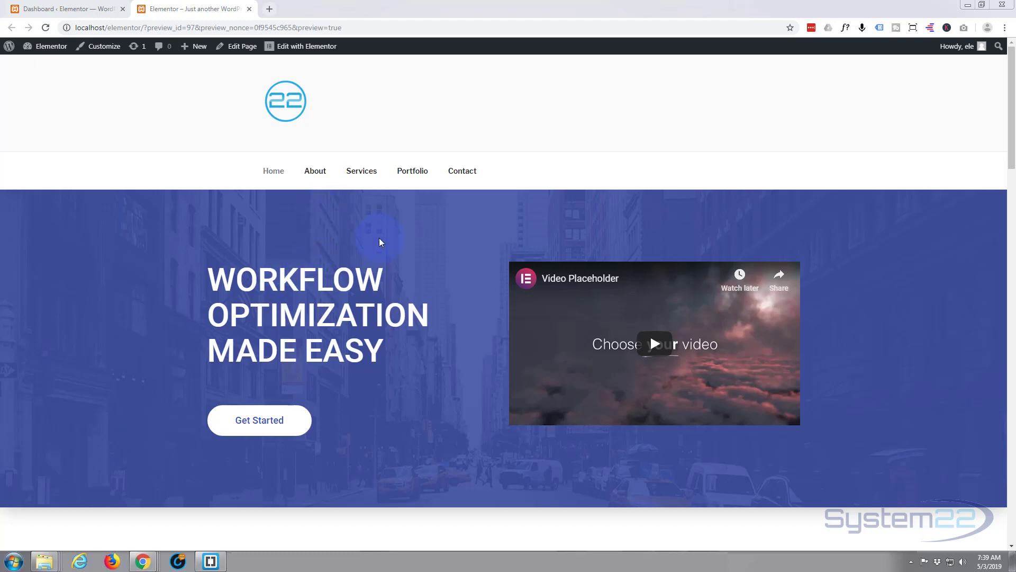
Scroll the Home page preview to the four feature boxes section below the hero
scroll(381, 239, "down", 5)
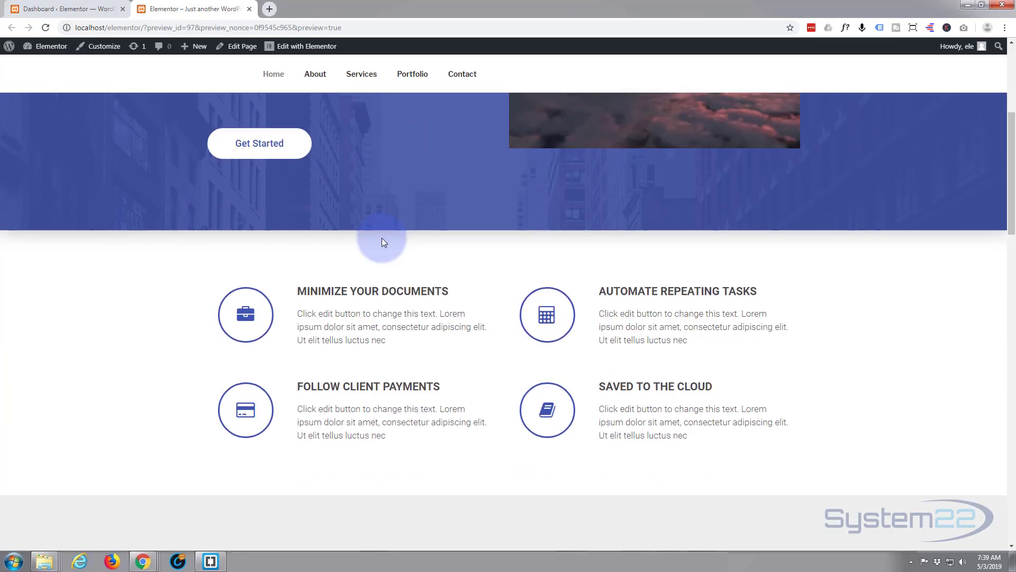
scroll(384, 242, "down", 2)
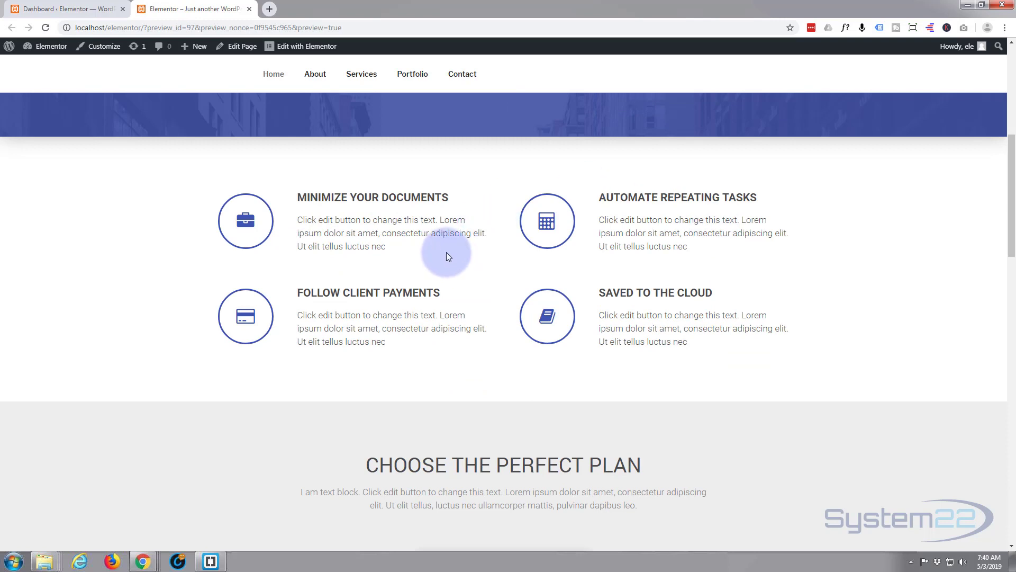
scroll(446, 256, "down", 2)
scroll(399, 269, "up", 2)
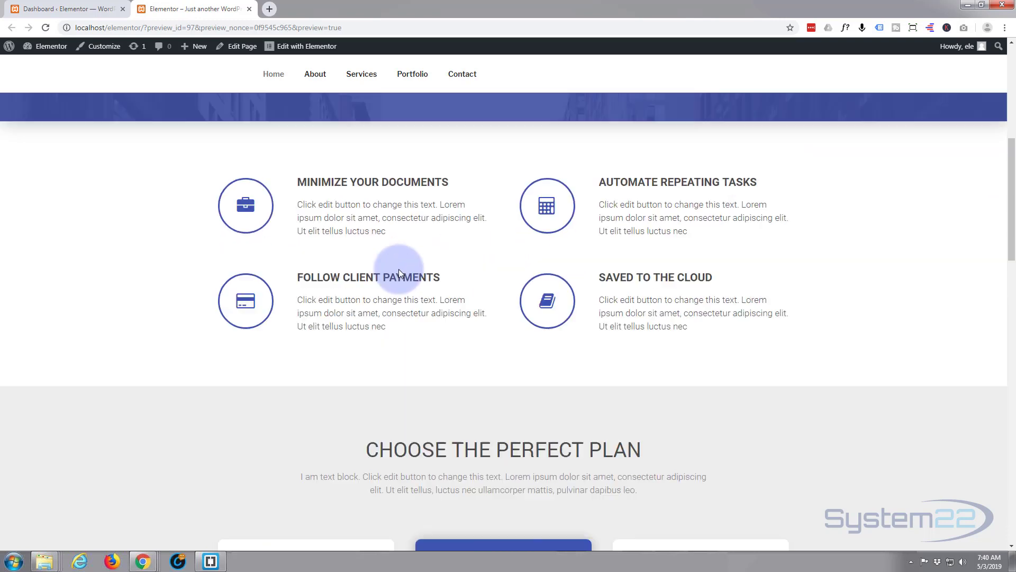
scroll(161, 268, "up", 2)
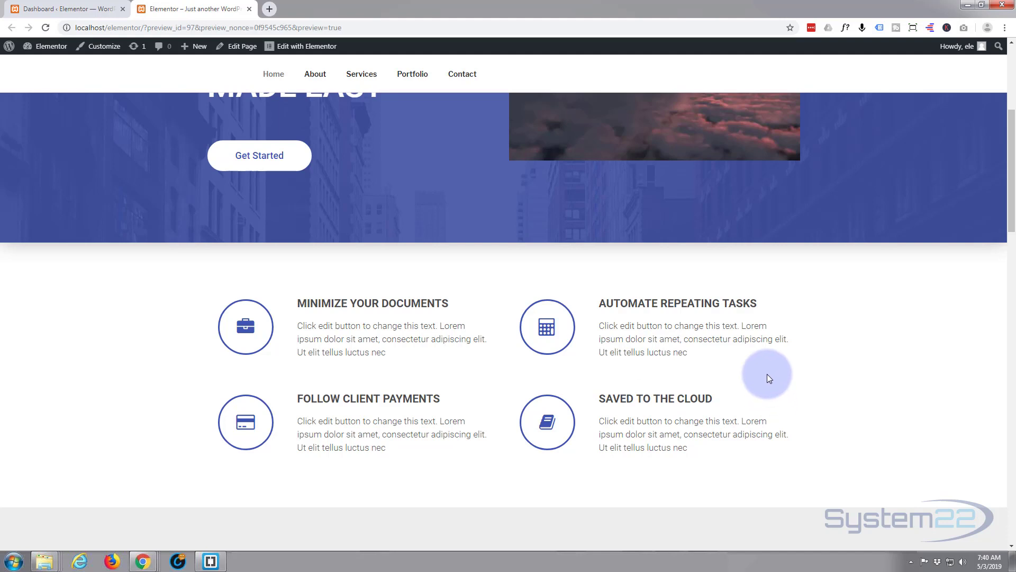
scroll(492, 173, "up", 5)
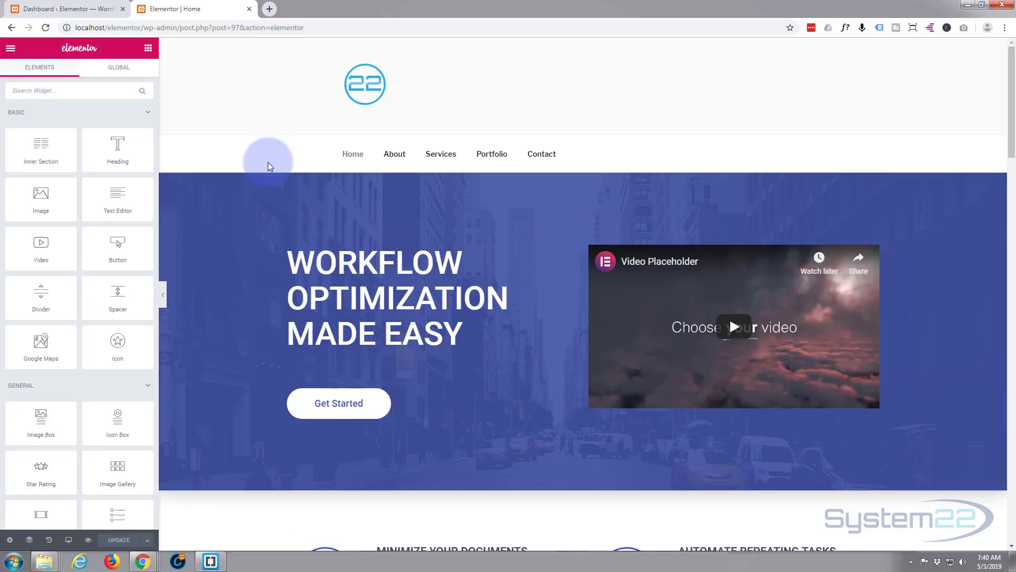
scroll(259, 159, "down", 7)
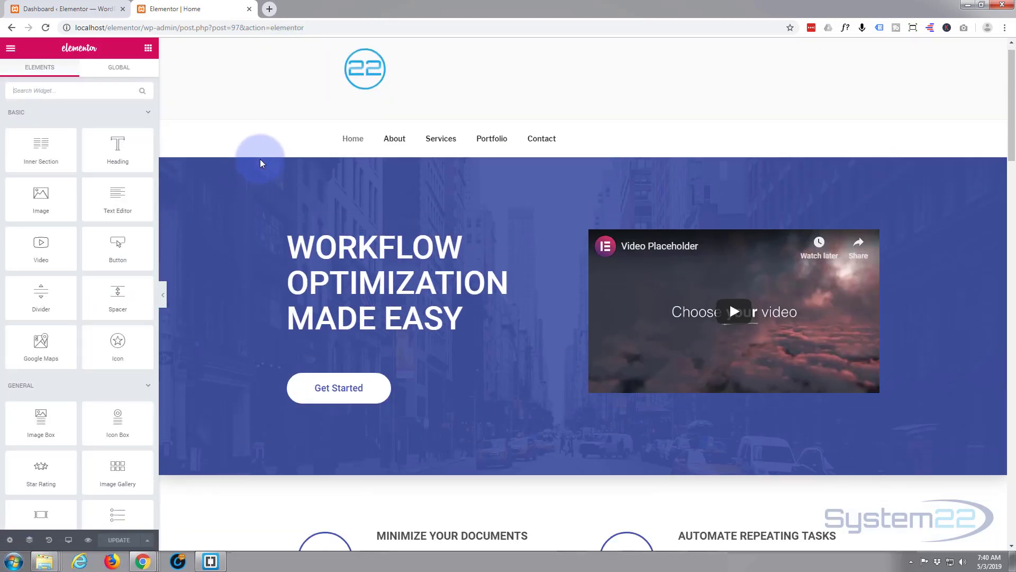
scroll(260, 159, "down", 4)
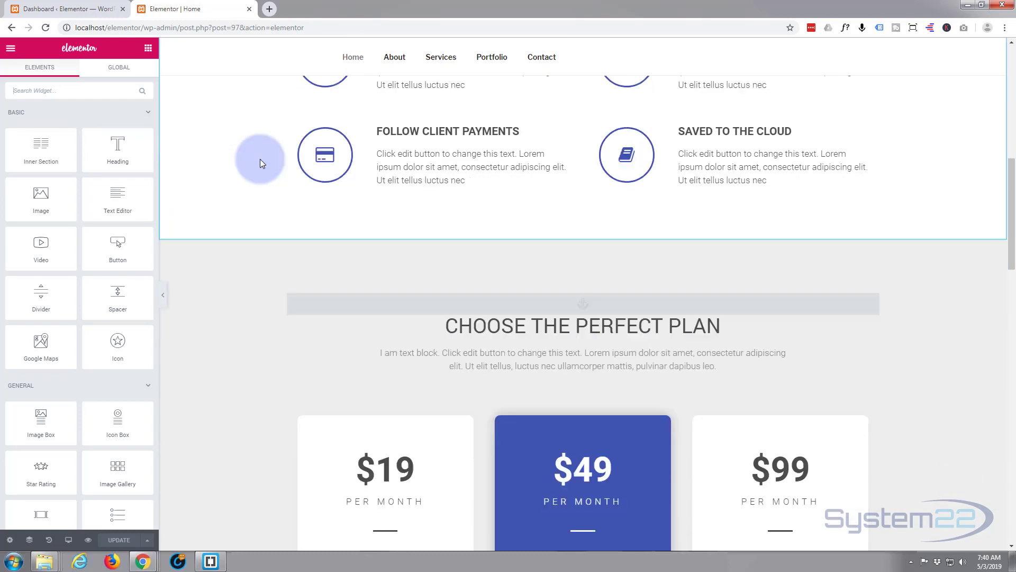
scroll(259, 159, "up", 5)
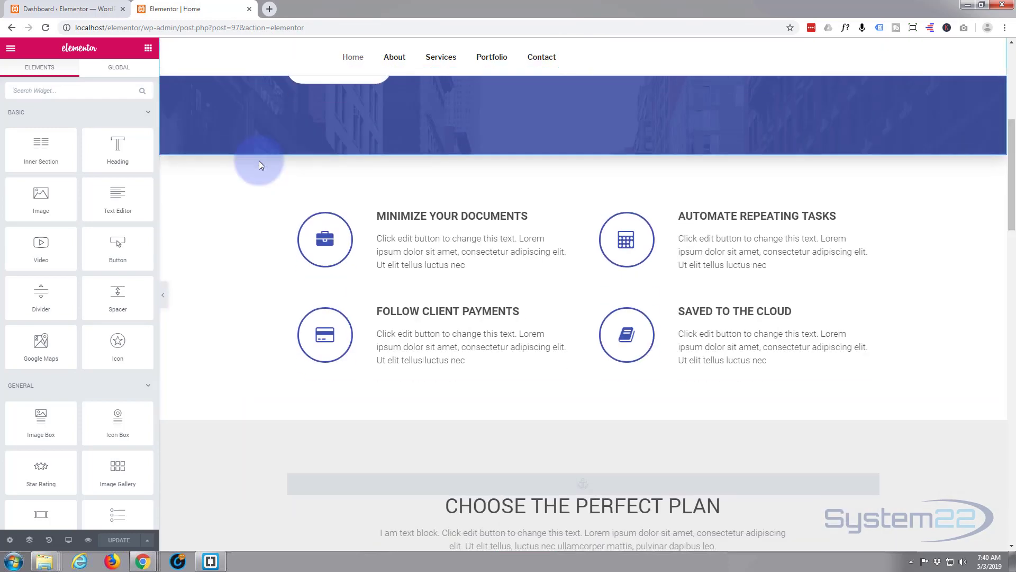
scroll(258, 161, "down", 2)
scroll(259, 160, "up", 2)
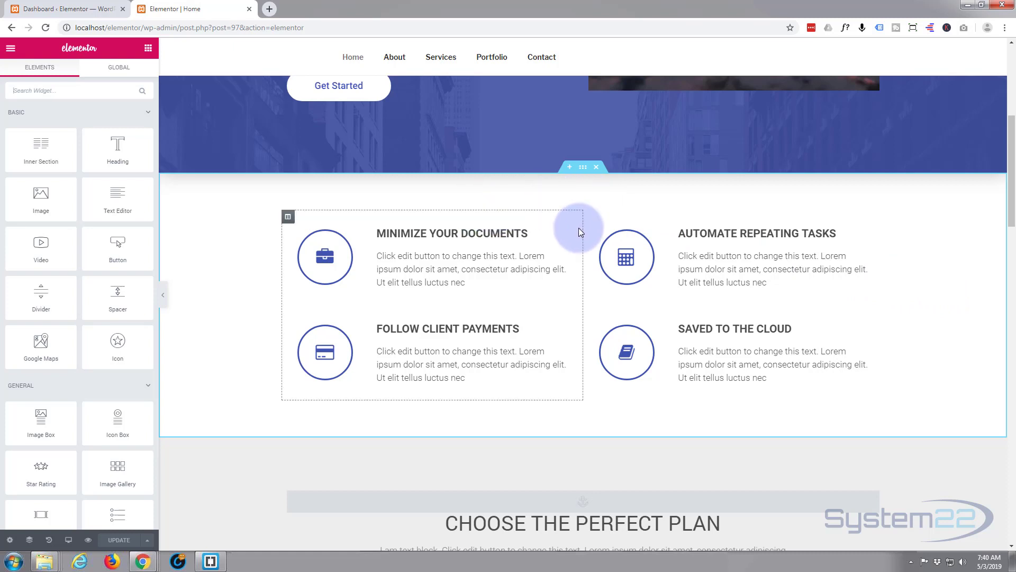
Save the feature boxes section as a template named 'services' and close the Library
right_click(584, 168)
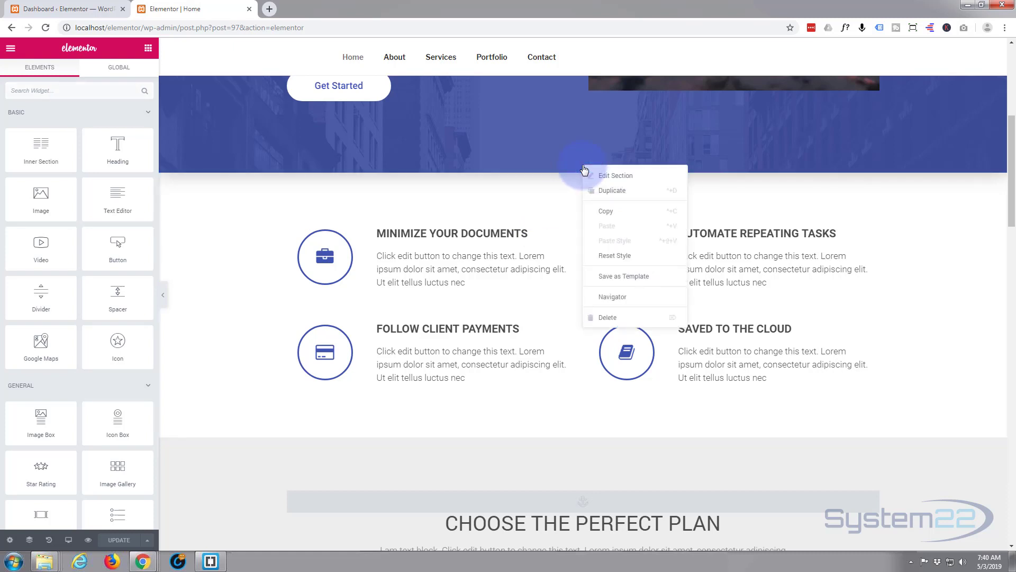
left_click(626, 279)
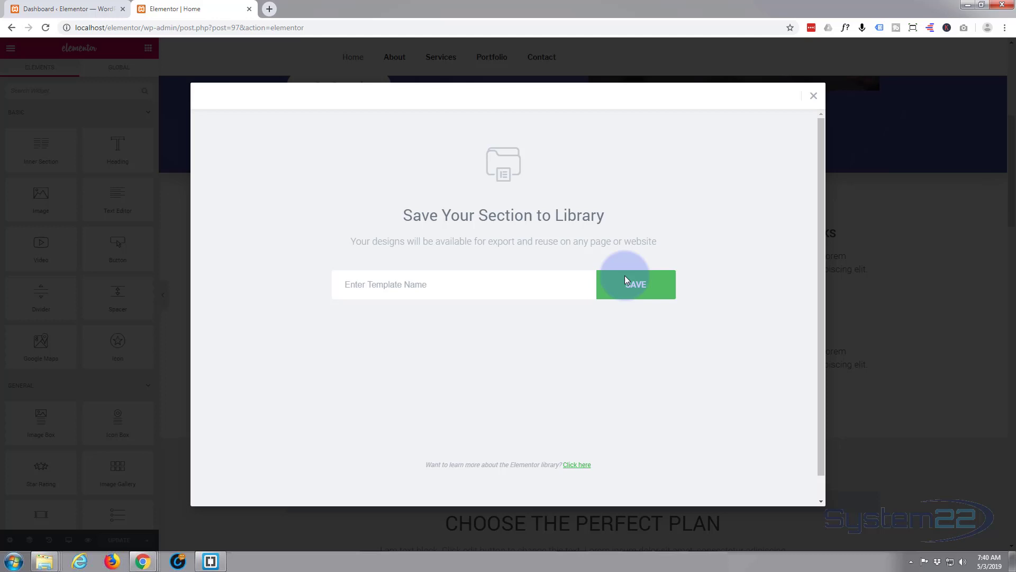
left_click(471, 285)
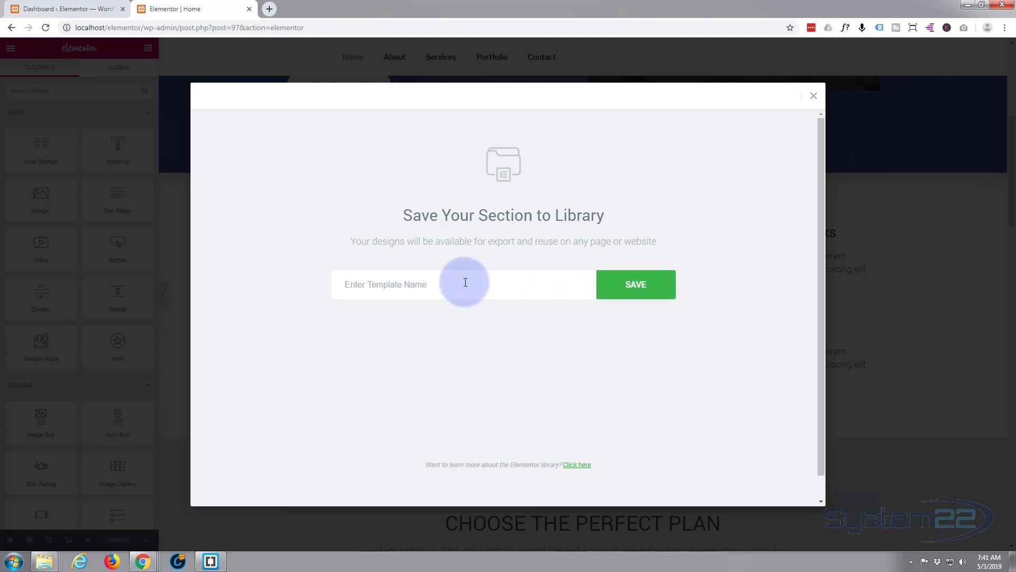
type("services")
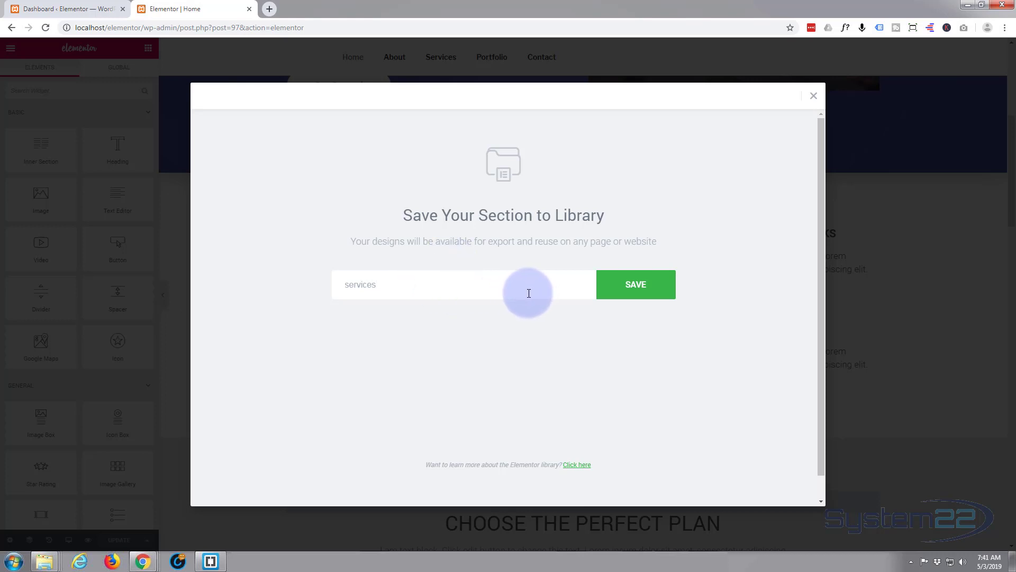
left_click(629, 292)
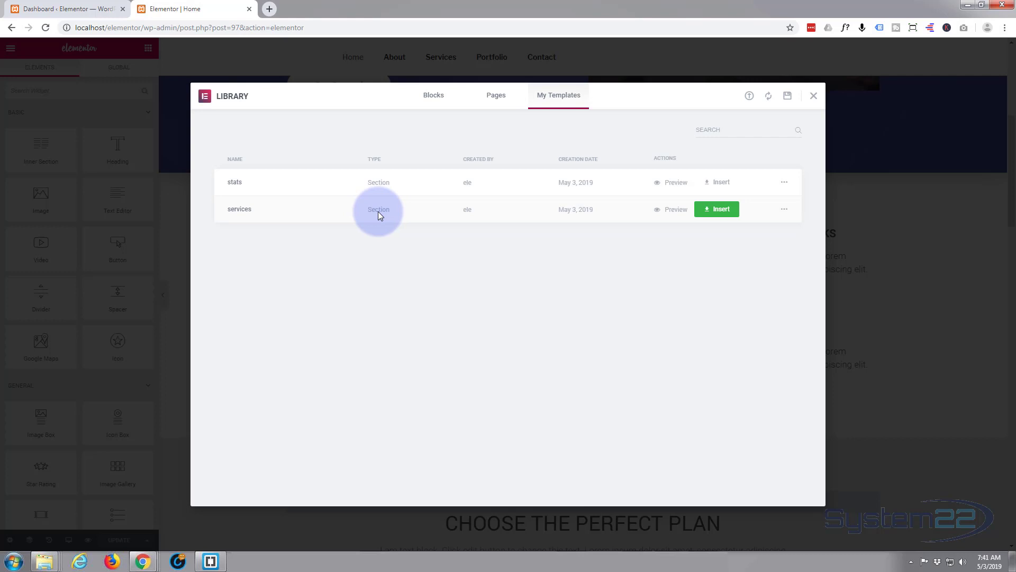
left_click(814, 96)
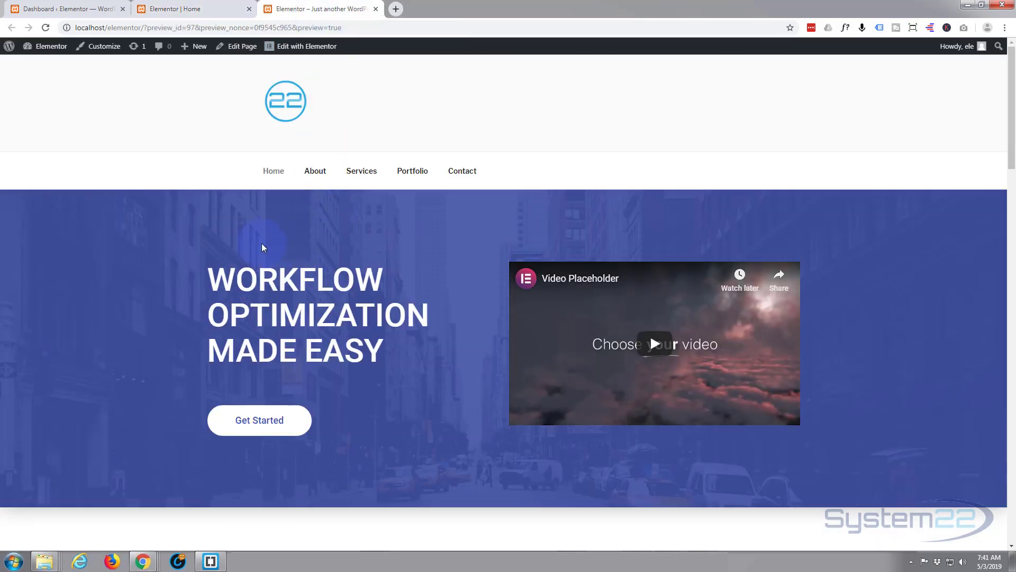
Go to the About page from the site menu and scroll through it
left_click(322, 173)
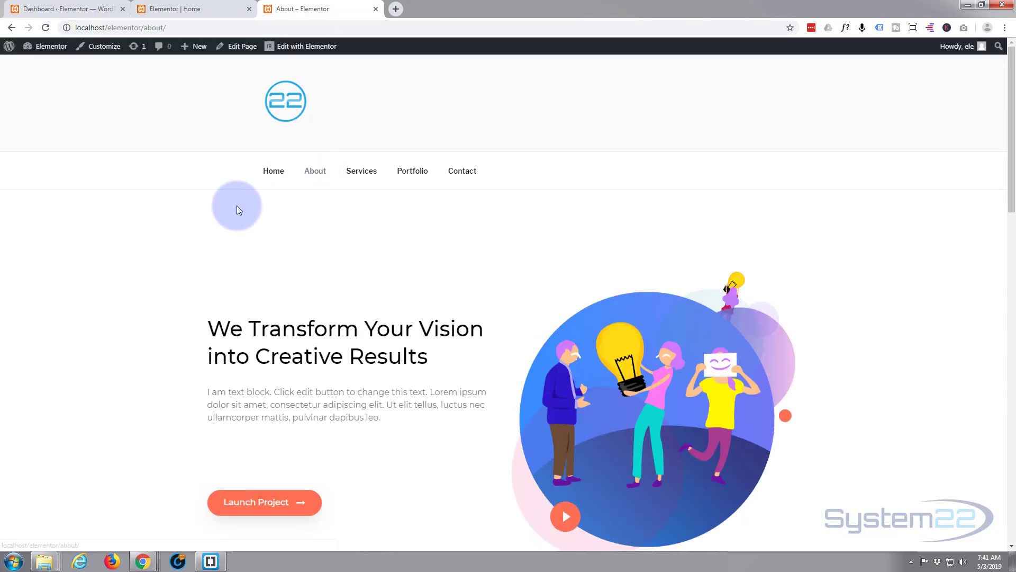
scroll(233, 205, "down", 5)
scroll(155, 204, "down", 3)
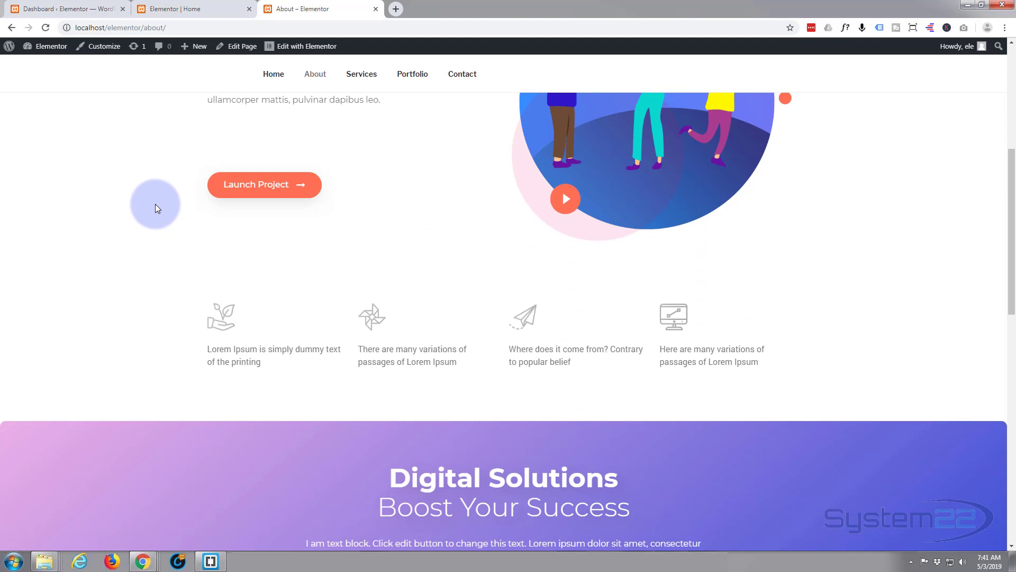
scroll(155, 204, "up", 2)
scroll(155, 204, "down", 8)
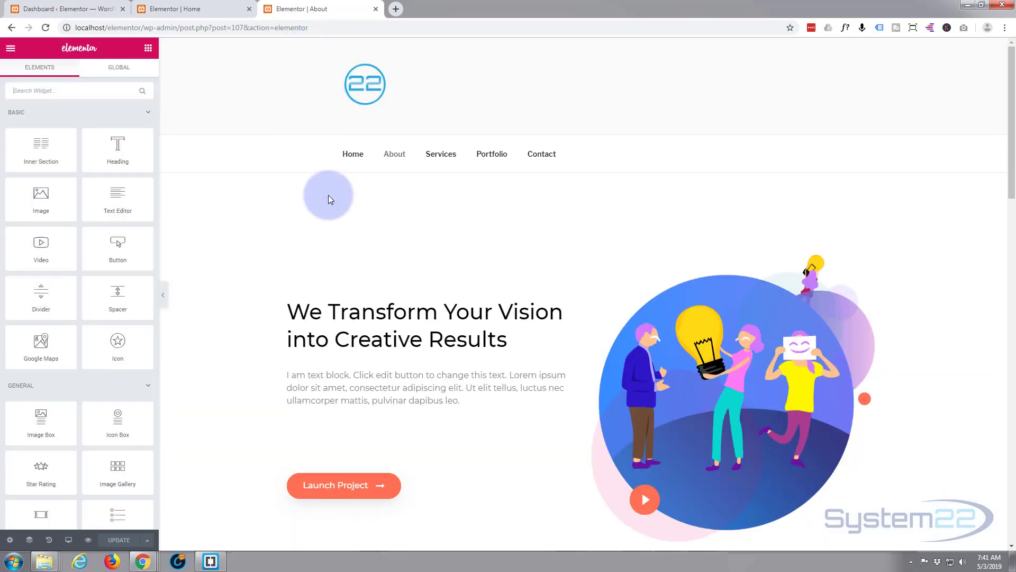
Scroll the About page to the counters section (18 Themes, 1,852 Users, 128 Active Installs)
scroll(364, 221, "down", 2)
scroll(364, 220, "down", 9)
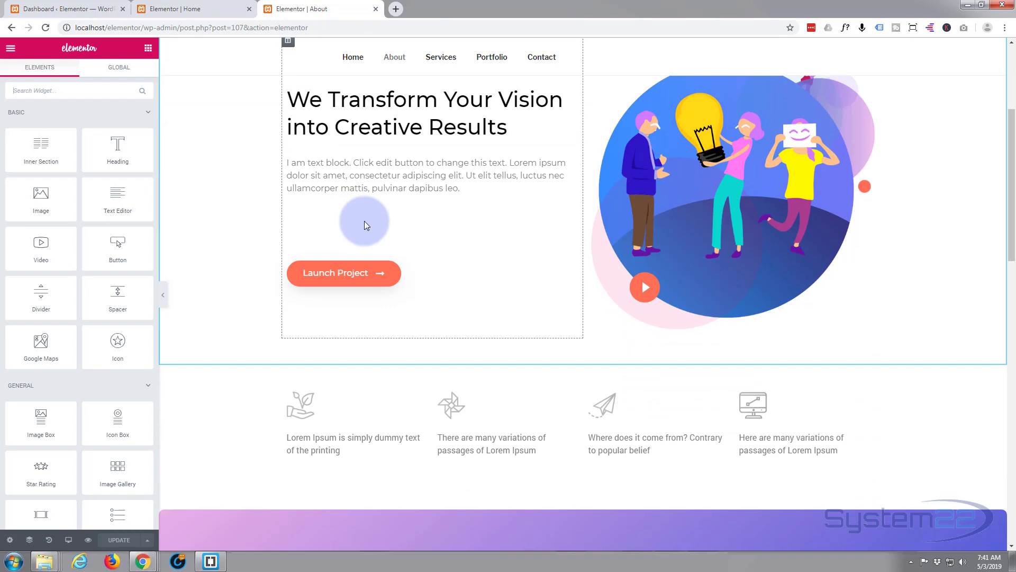
scroll(364, 221, "down", 5)
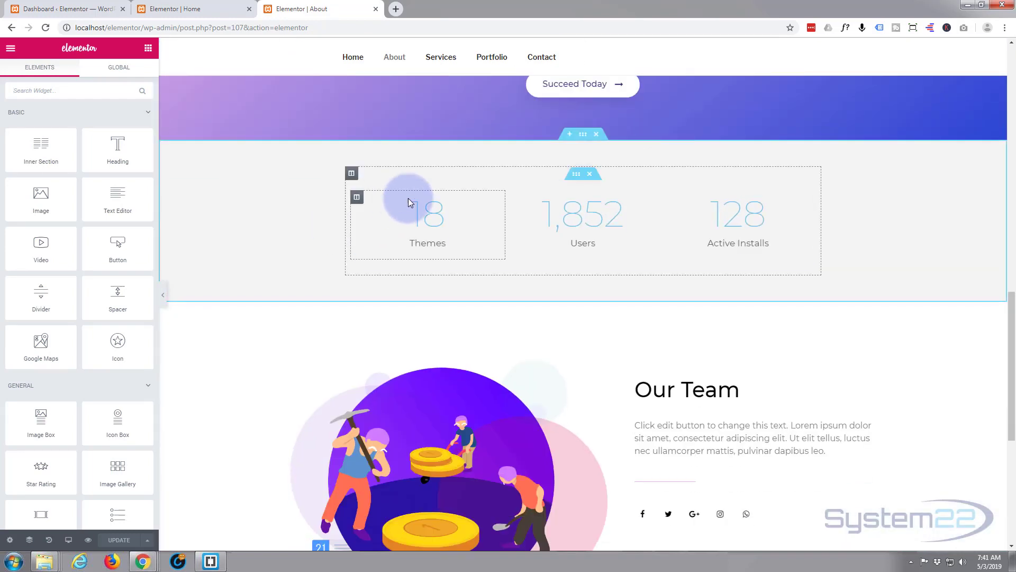
scroll(410, 196, "up", 2)
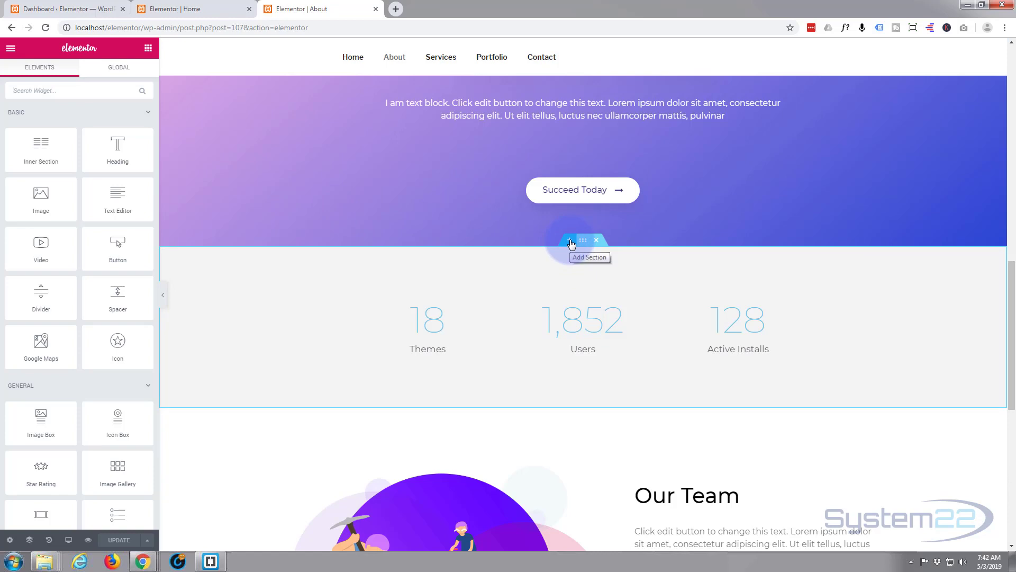
Add a section above the counters and insert the 'services' template without its document settings
left_click(570, 242)
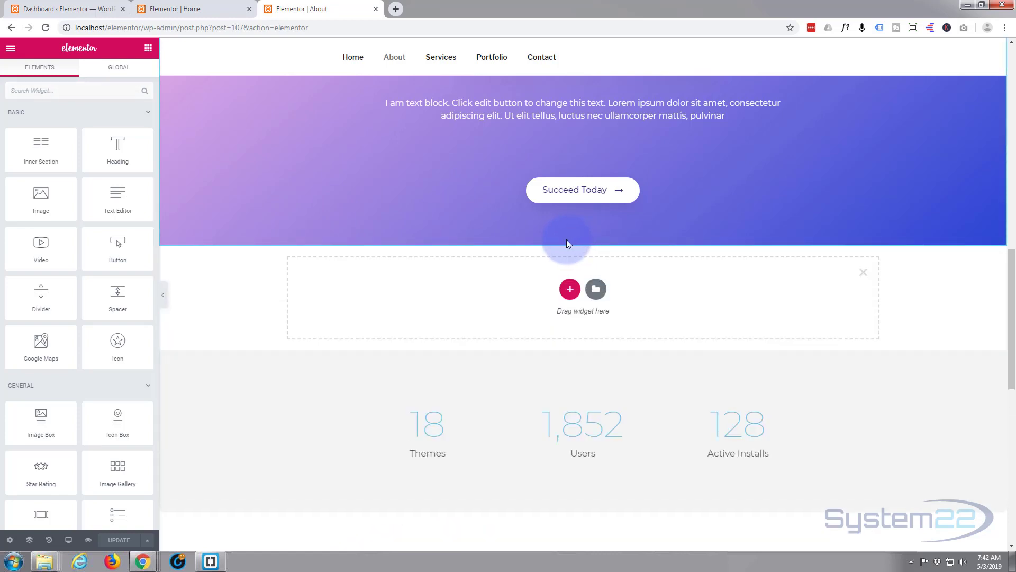
left_click(597, 290)
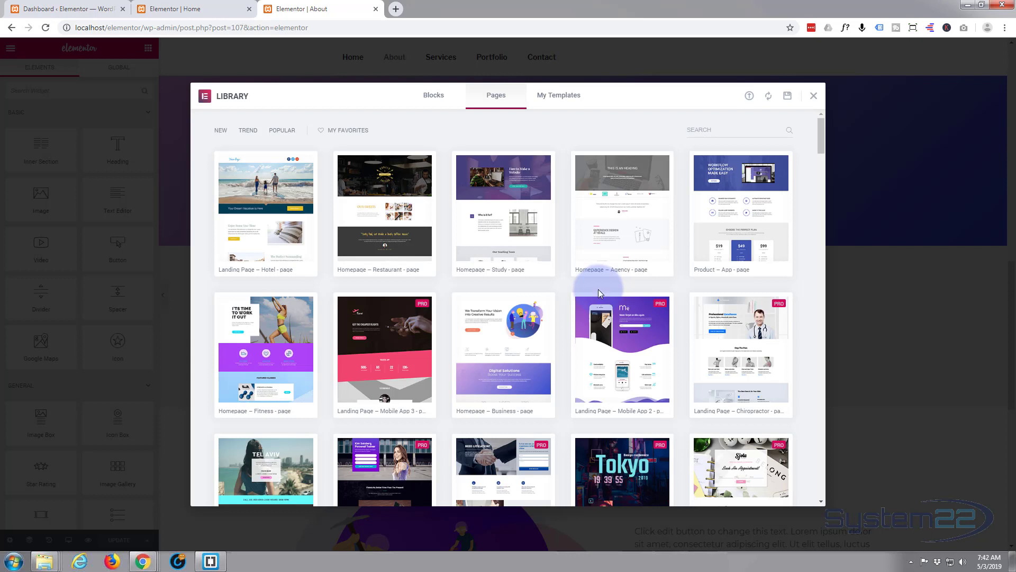
left_click(557, 96)
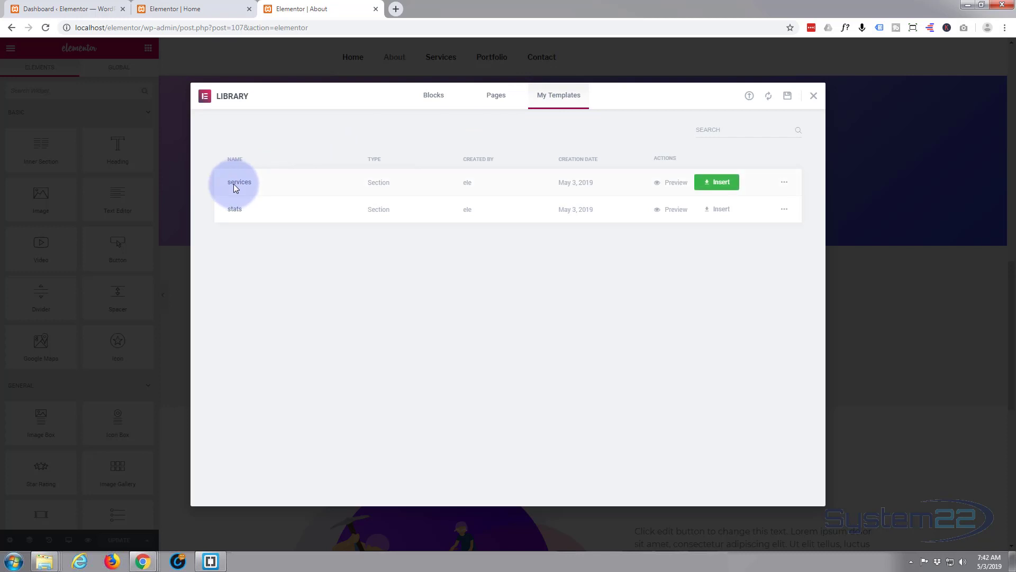
left_click(721, 183)
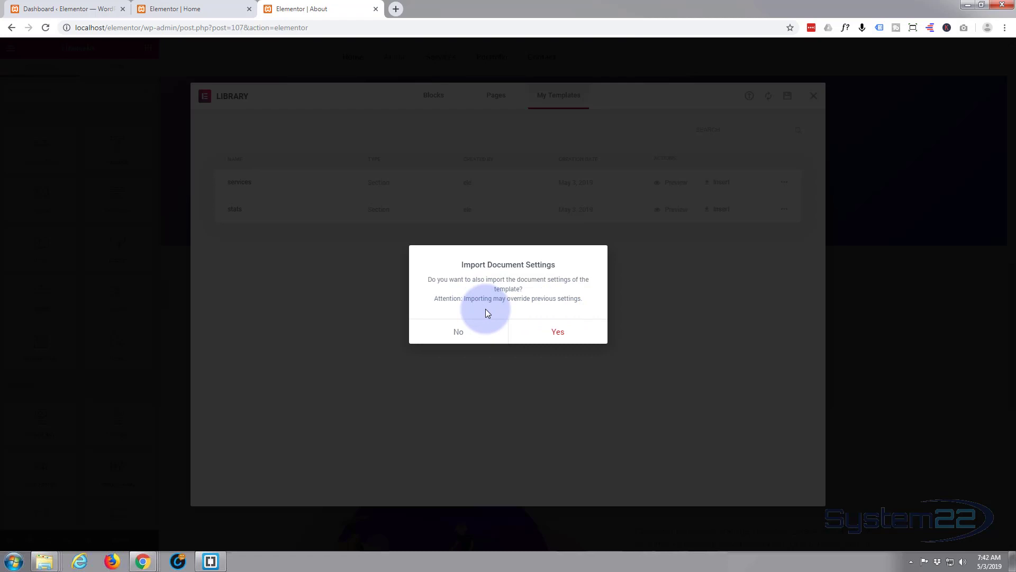
left_click(459, 333)
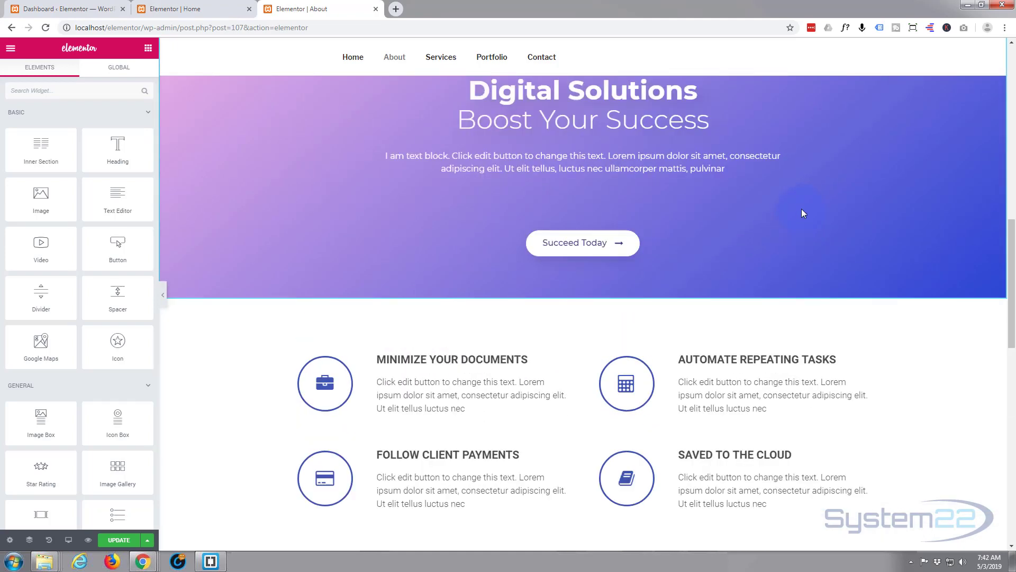
Check the feature boxes above the Digital Solutions banner and update the About page
scroll(801, 204, "down", 7)
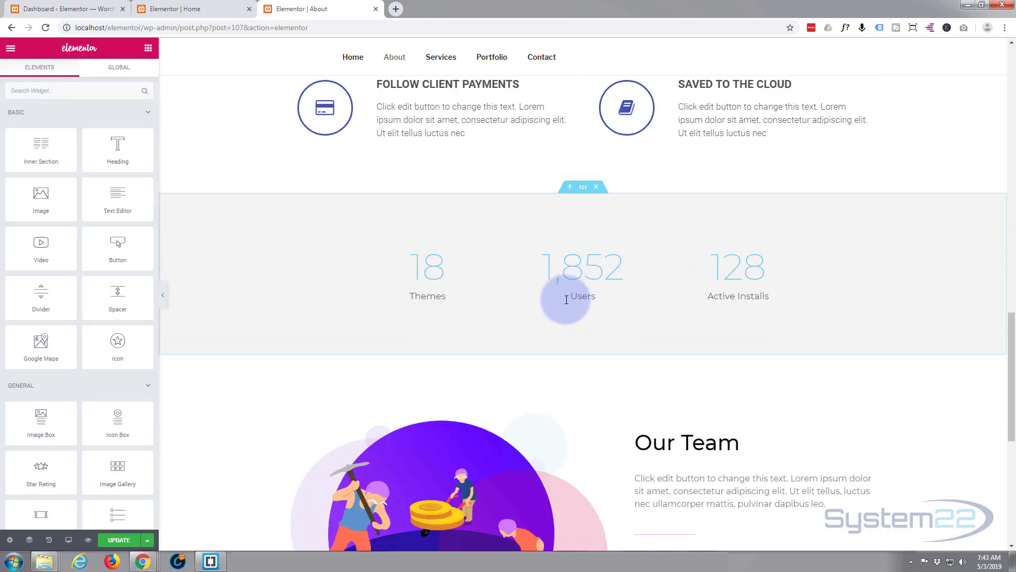
scroll(923, 256, "up", 5)
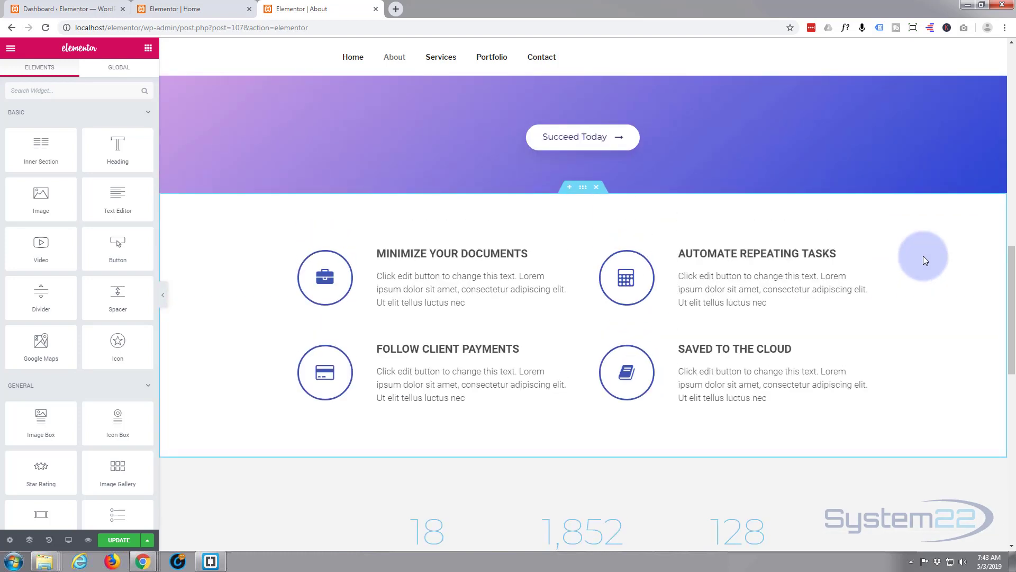
scroll(923, 256, "up", 4)
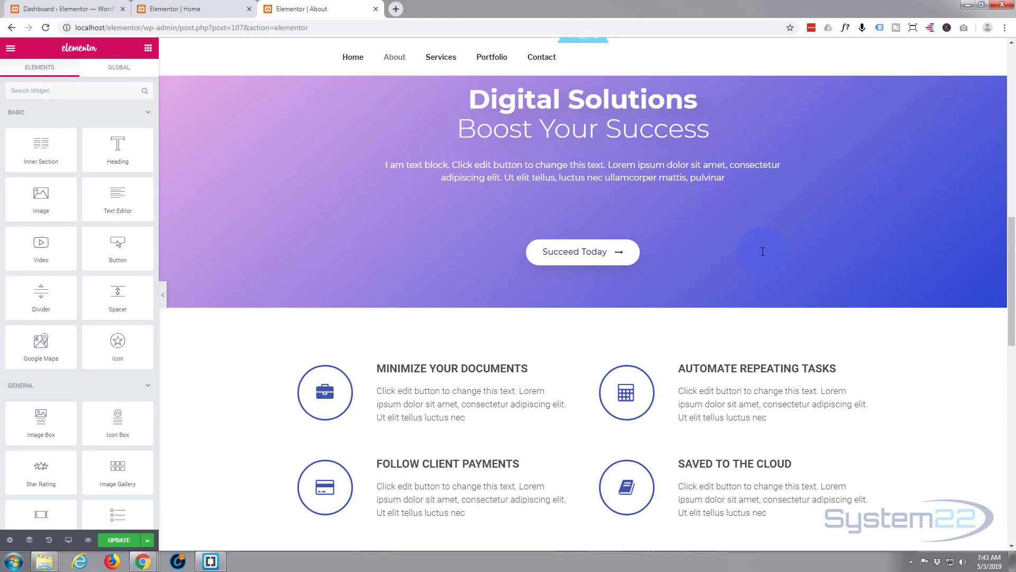
scroll(762, 251, "up", 3)
scroll(761, 251, "down", 2)
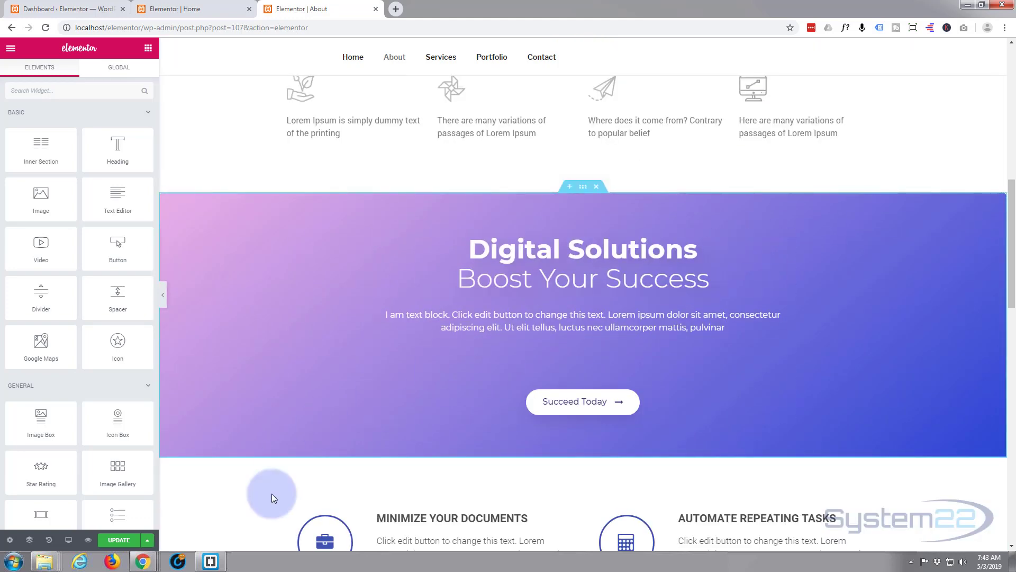
left_click(117, 540)
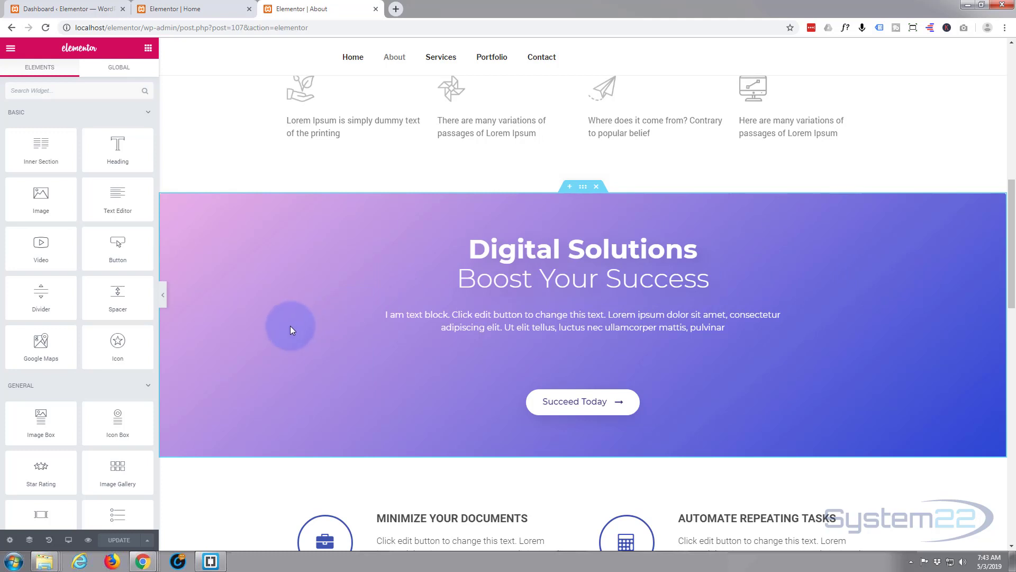
Save the Digital Solutions section as a template named 'export'
right_click(593, 191)
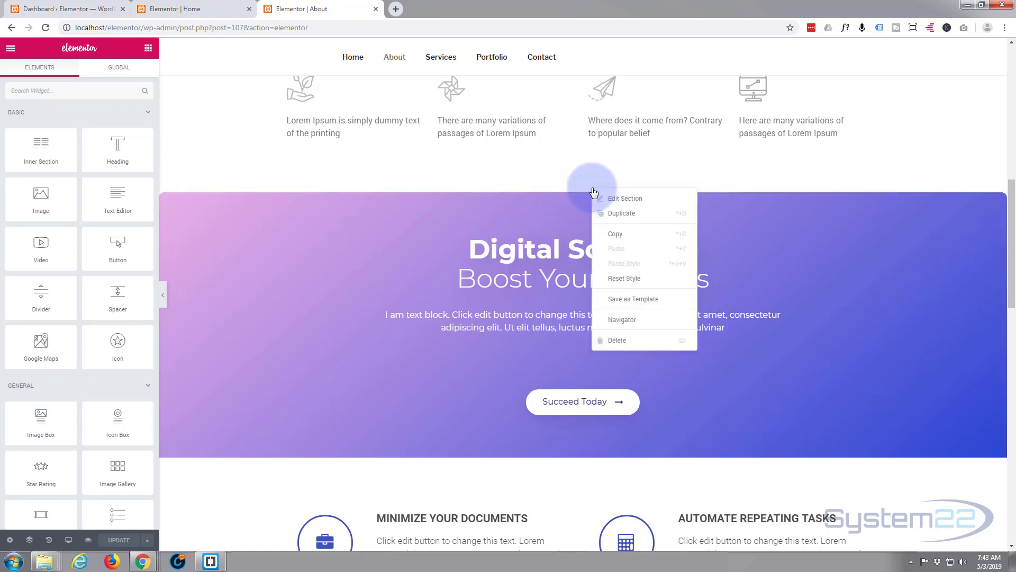
left_click(644, 296)
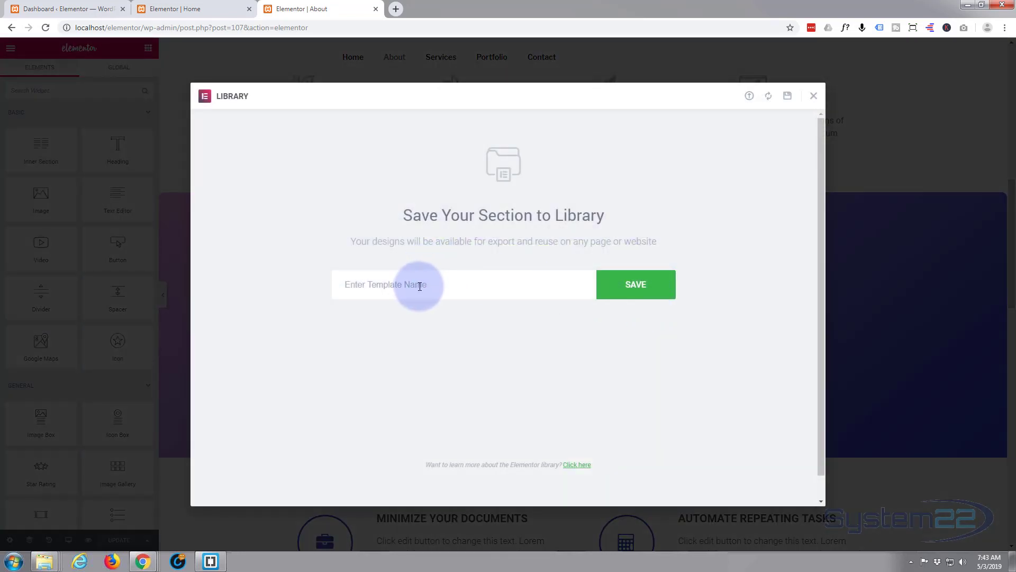
type("export")
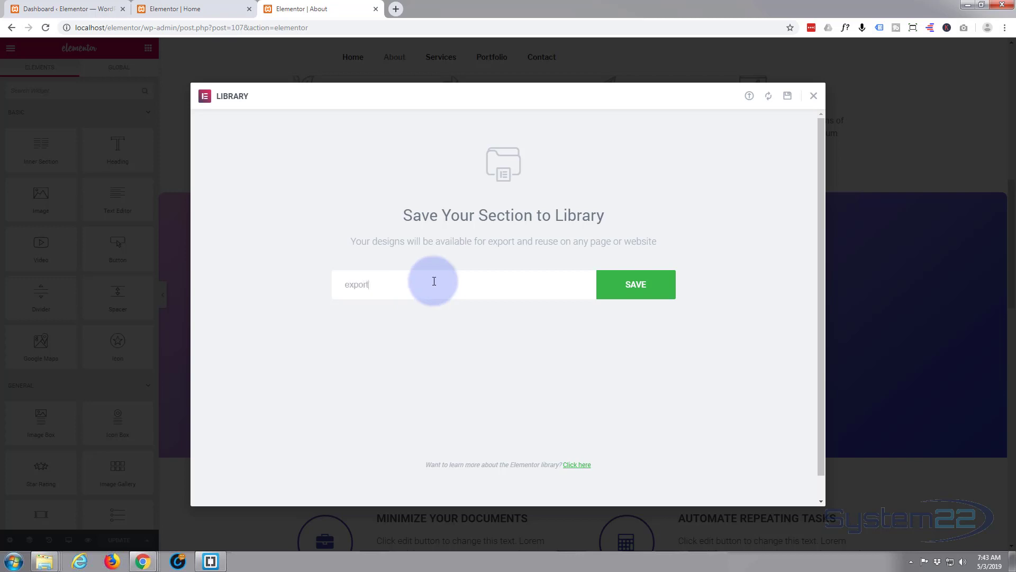
left_click(643, 290)
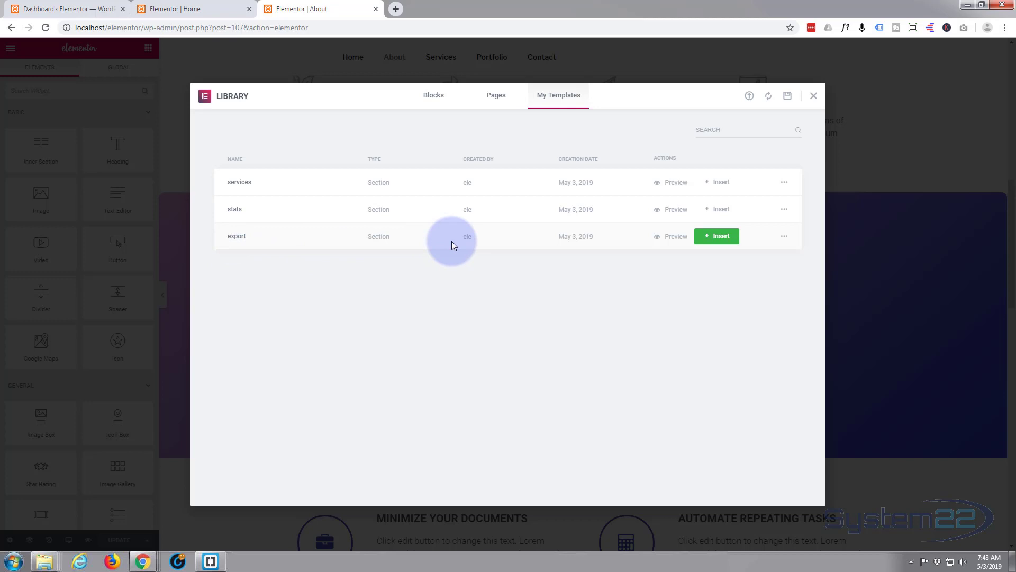
Export the 'export' template as a JSON file and close the Library
left_click(788, 238)
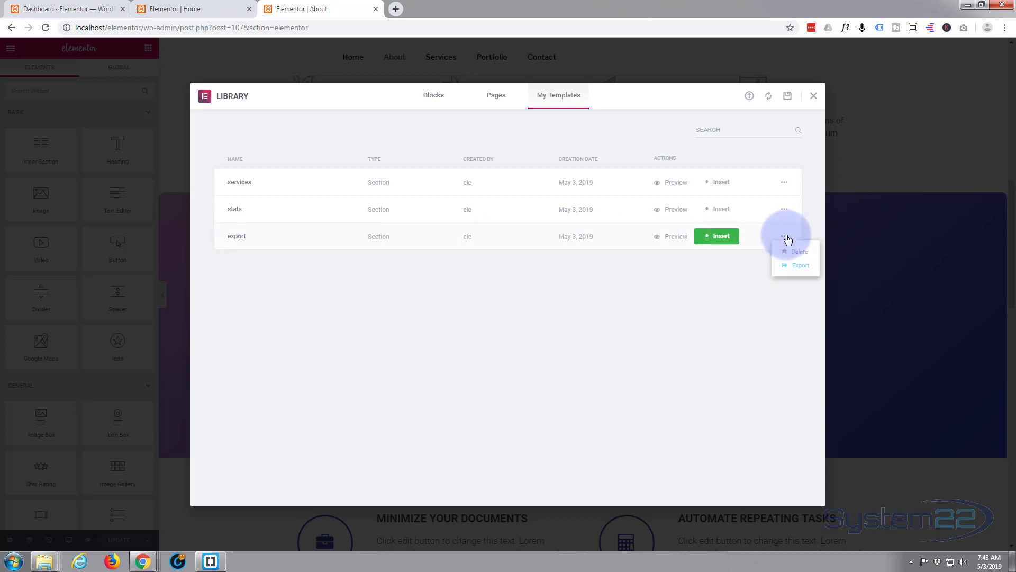
left_click(799, 267)
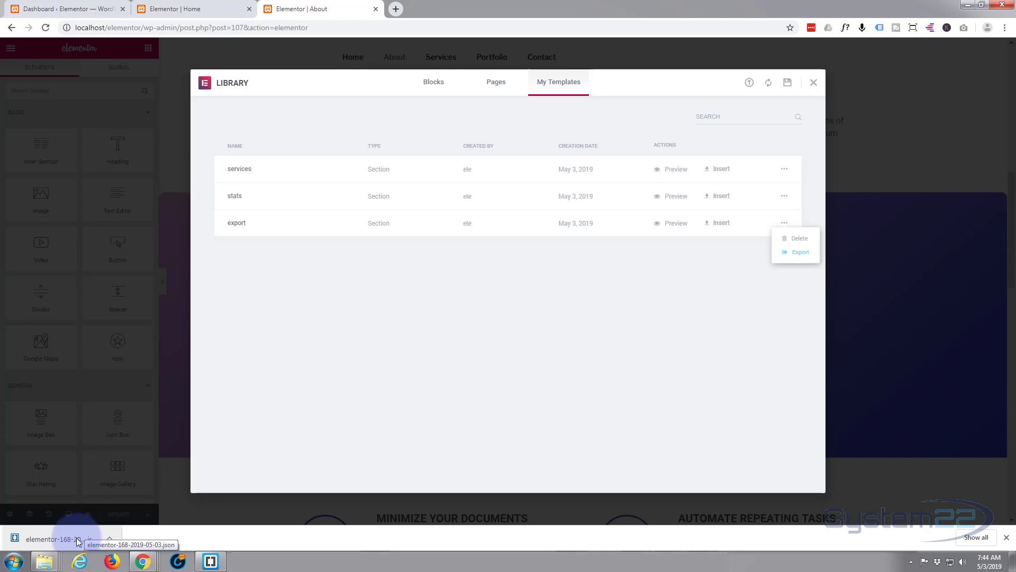
left_click(814, 82)
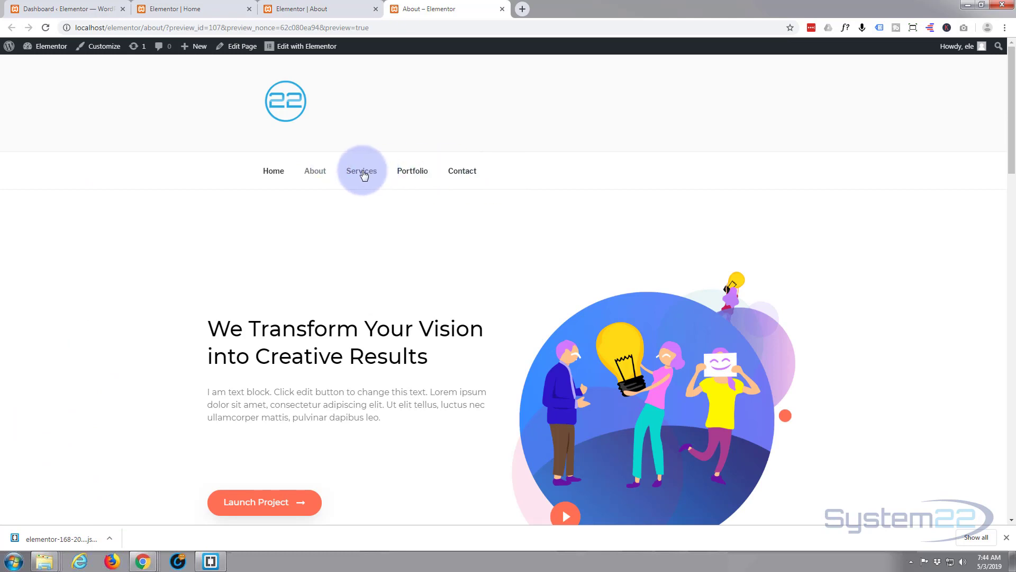
Open the Services page and scroll down to the Customer Review section
left_click(363, 171)
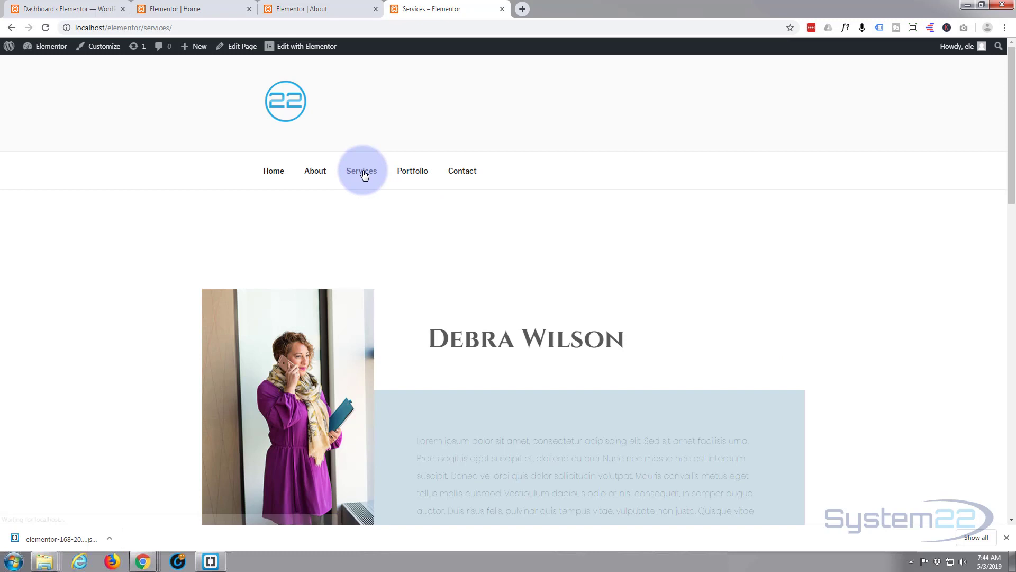
scroll(464, 184, "down", 2)
scroll(465, 185, "down", 10)
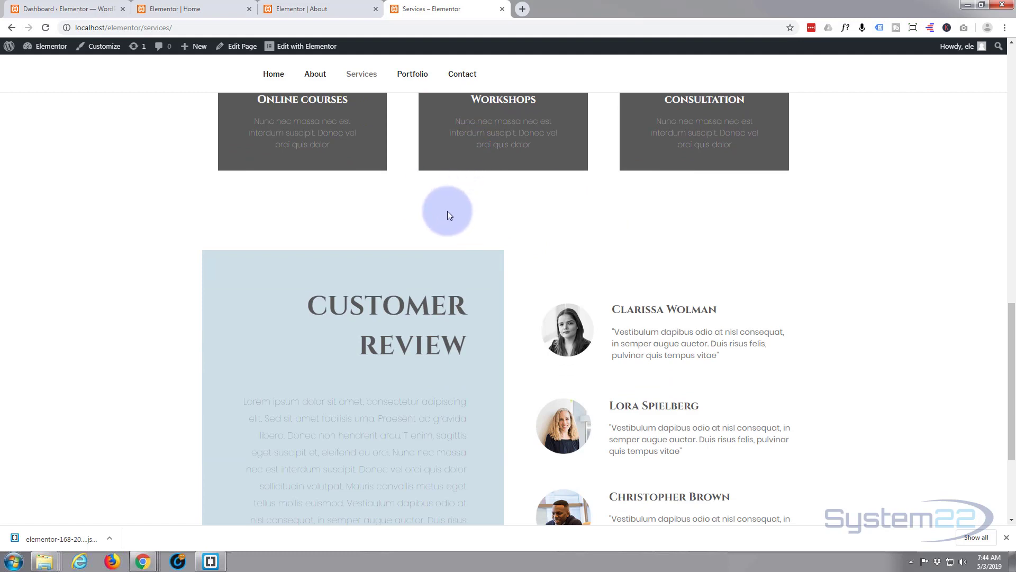
scroll(447, 210, "up", 6)
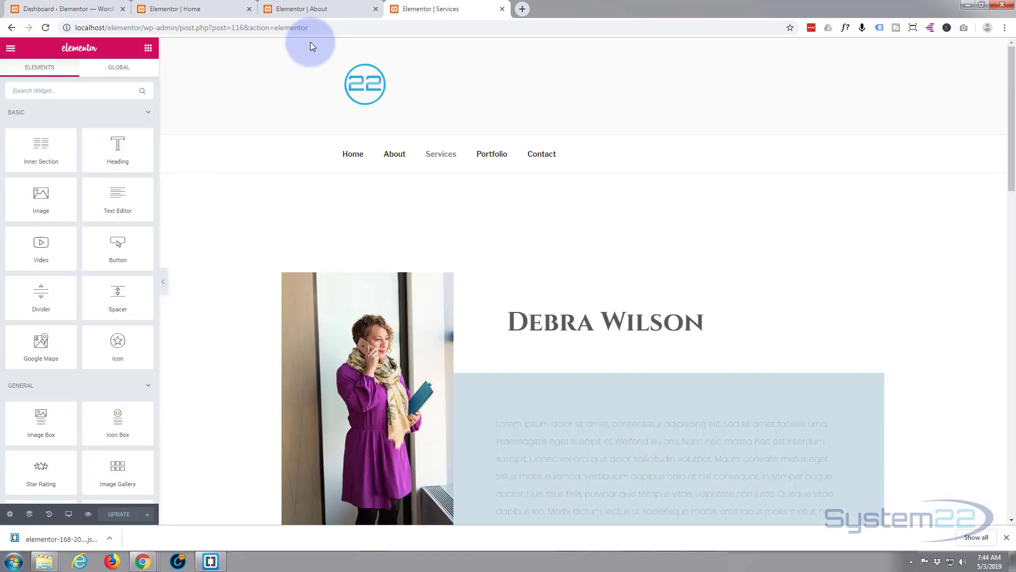
scroll(556, 227, "down", 8)
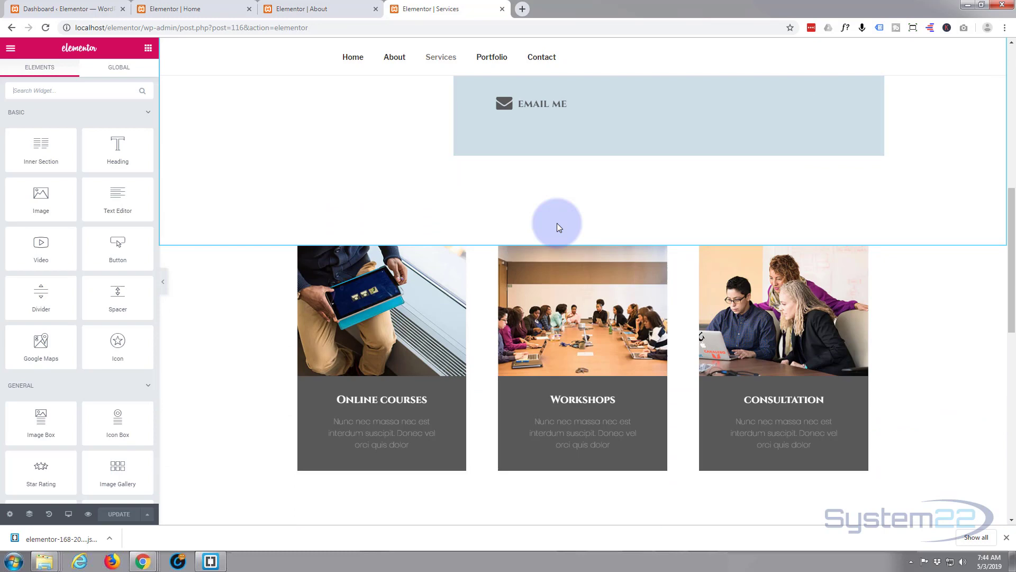
scroll(557, 227, "down", 5)
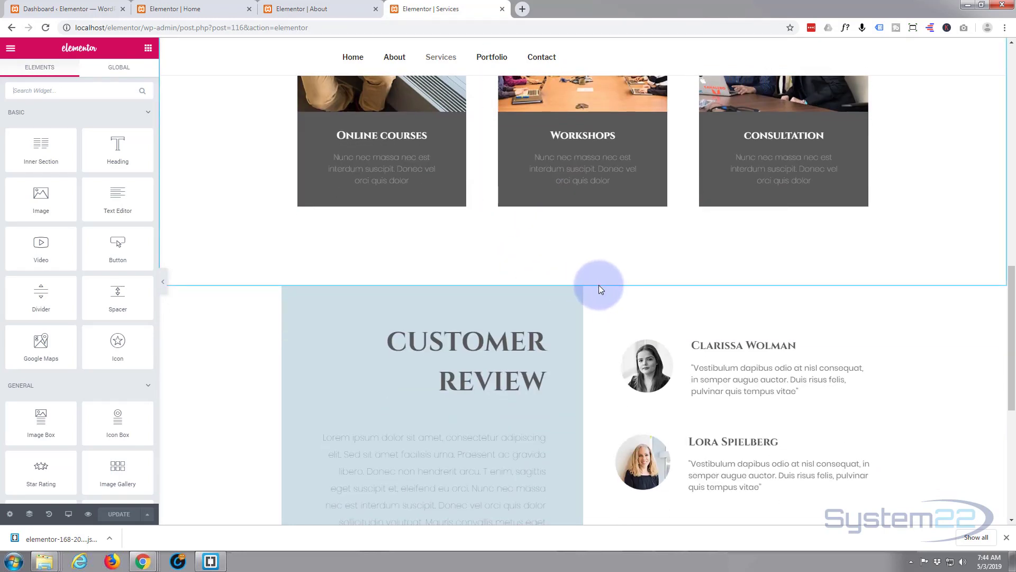
Add a new empty section above the Customer Review section
mouse_move(599, 351)
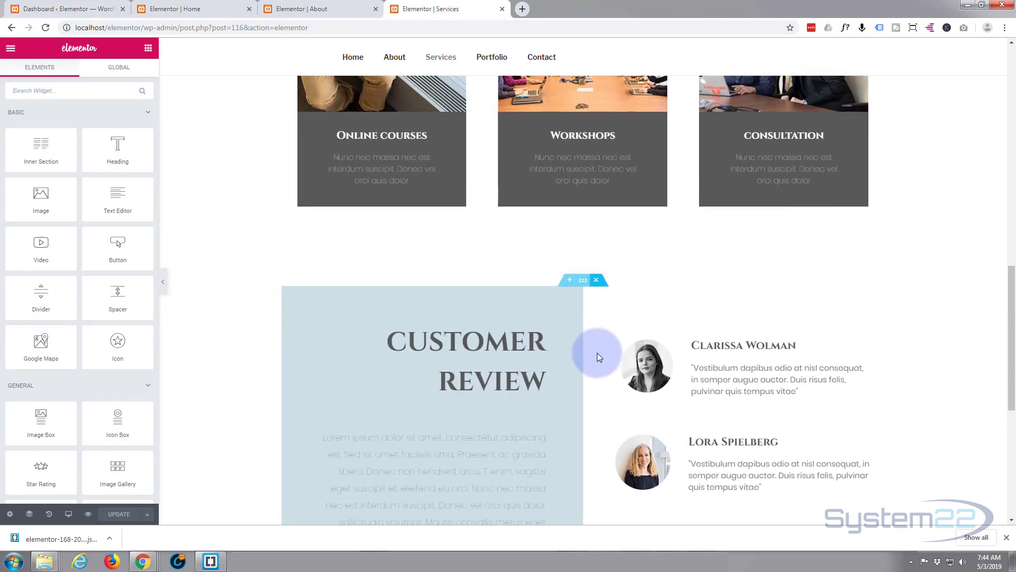
left_click(569, 283)
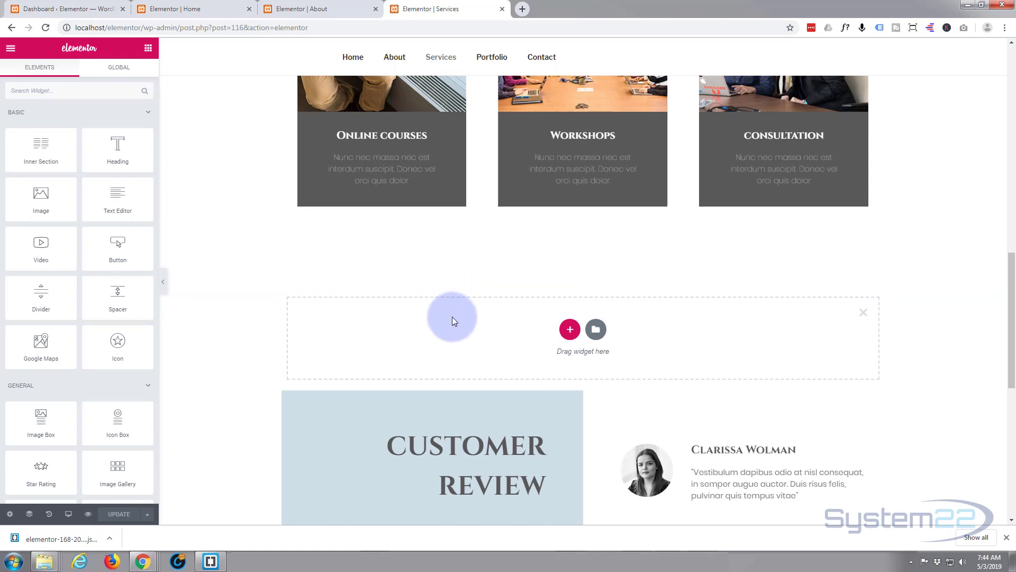
scroll(450, 321, "down", 1)
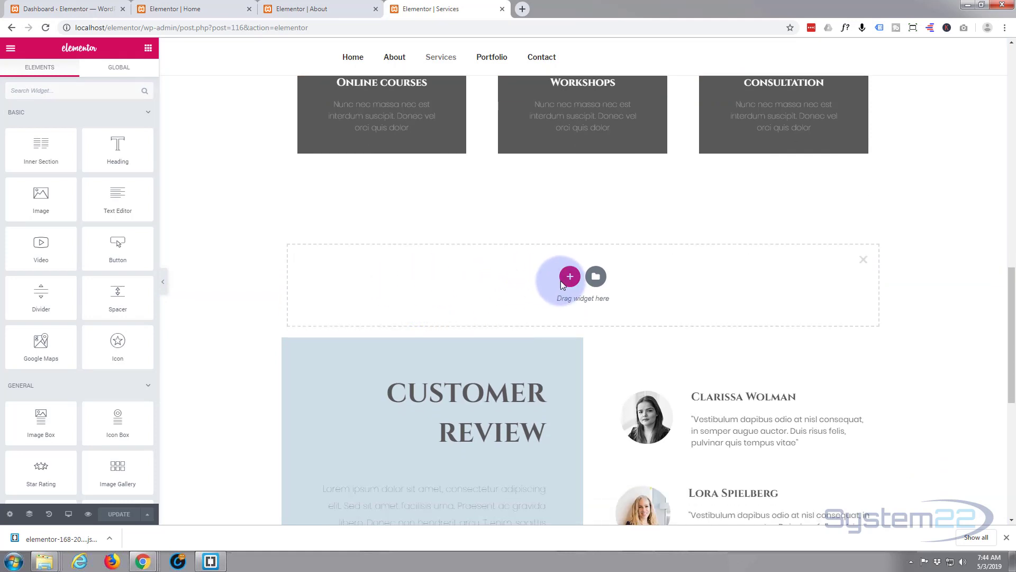
Import the downloaded 'export' JSON into the Library and insert it with its document settings
left_click(596, 276)
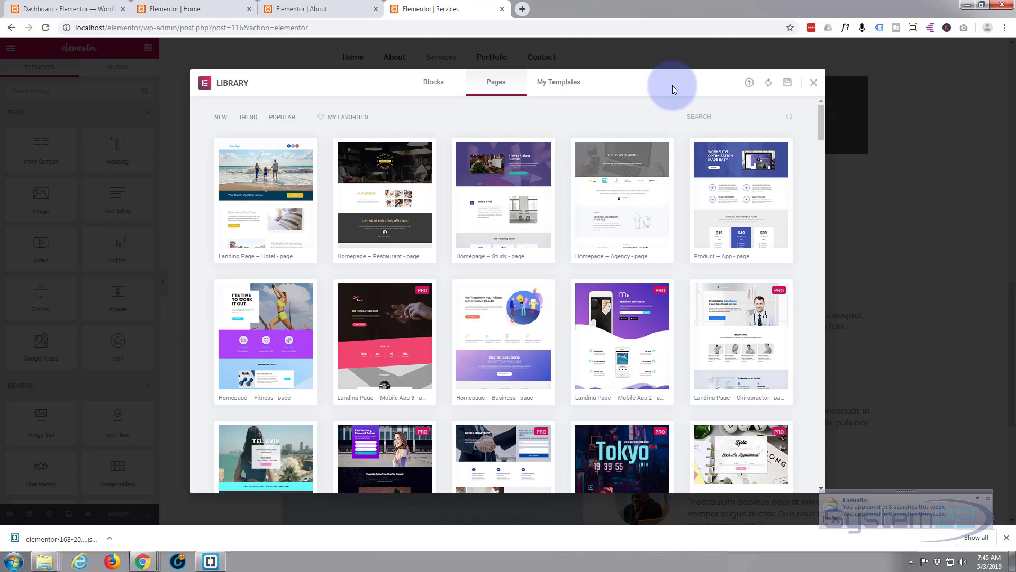
left_click(750, 84)
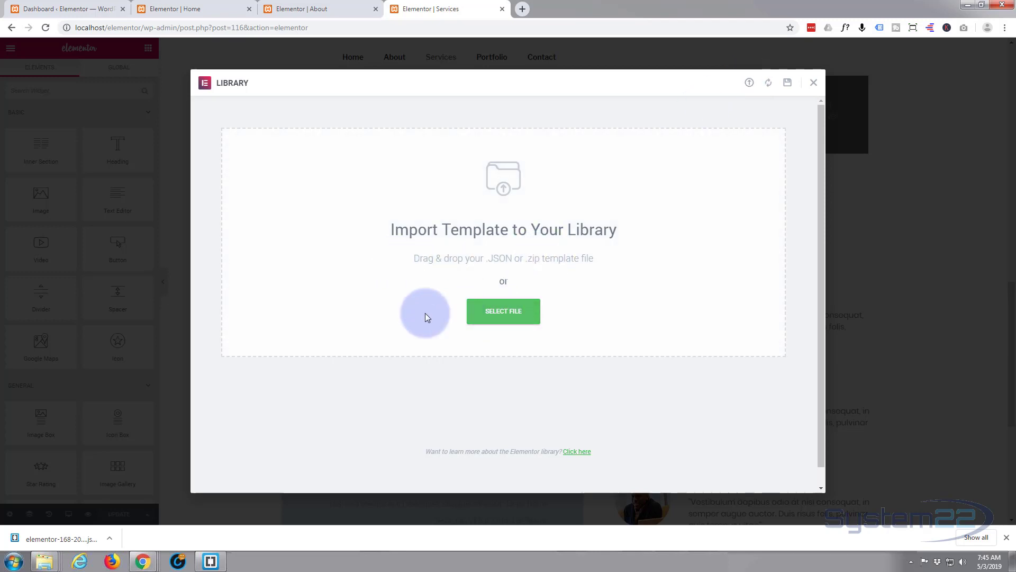
left_click_drag(64, 538, 473, 212)
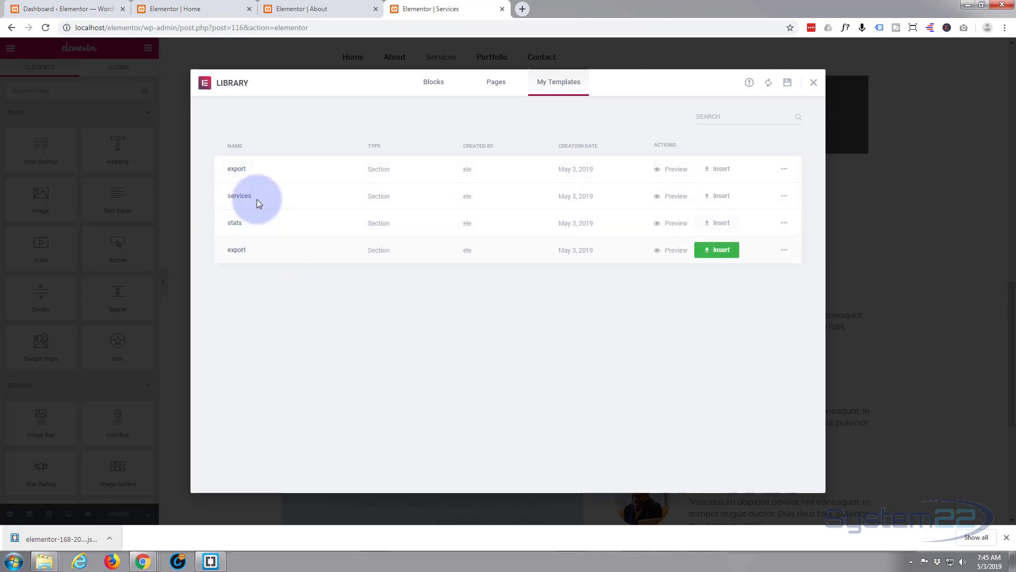
left_click(727, 173)
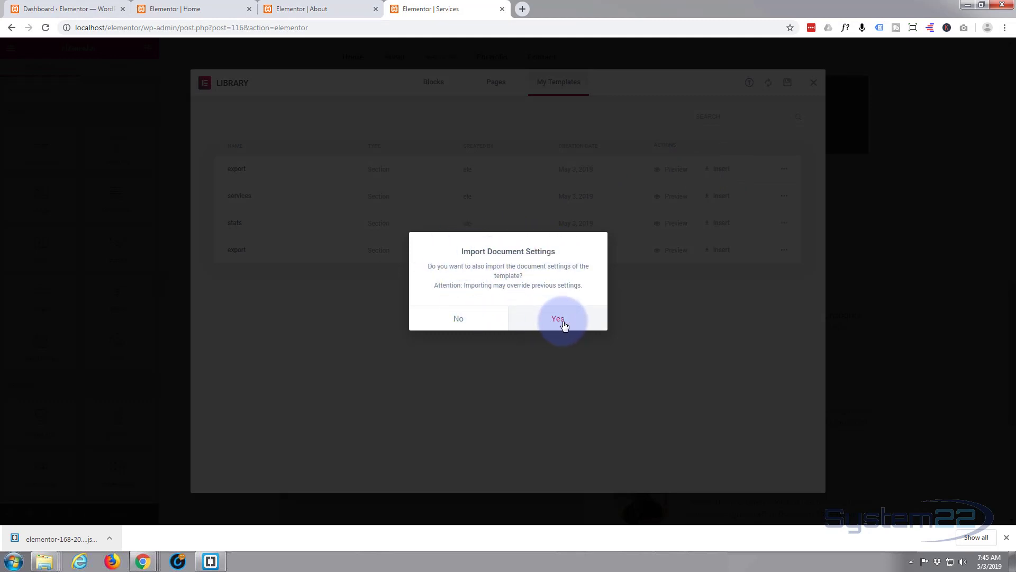
left_click(463, 324)
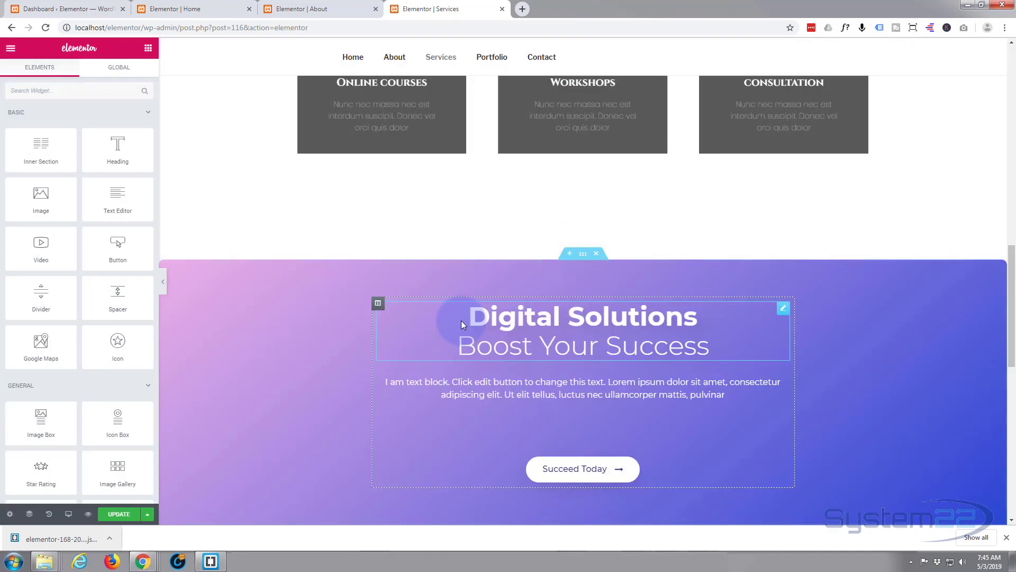
Review the inserted Digital Solutions banner and update the Services page
scroll(739, 195, "up", 5)
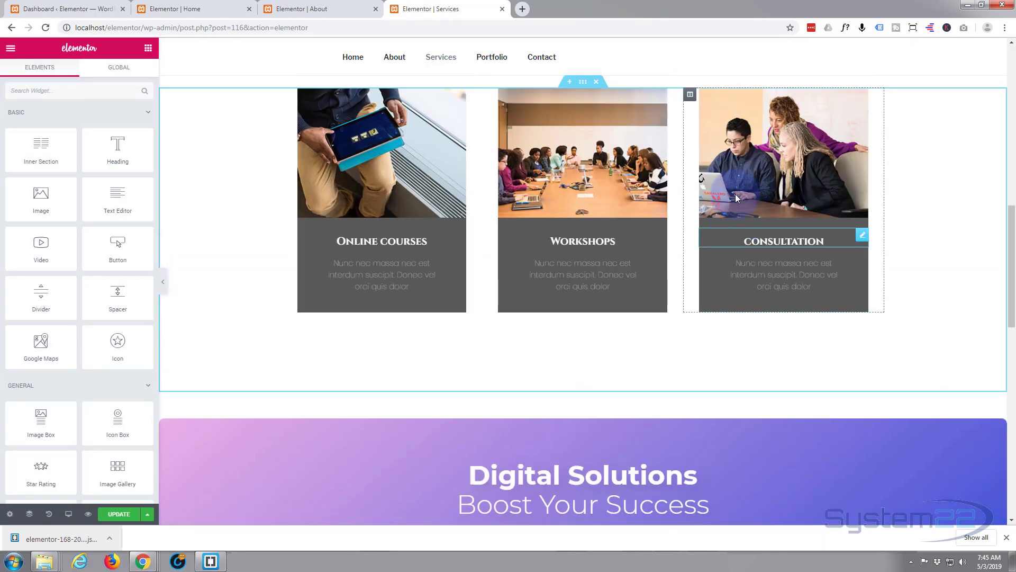
scroll(737, 197, "down", 10)
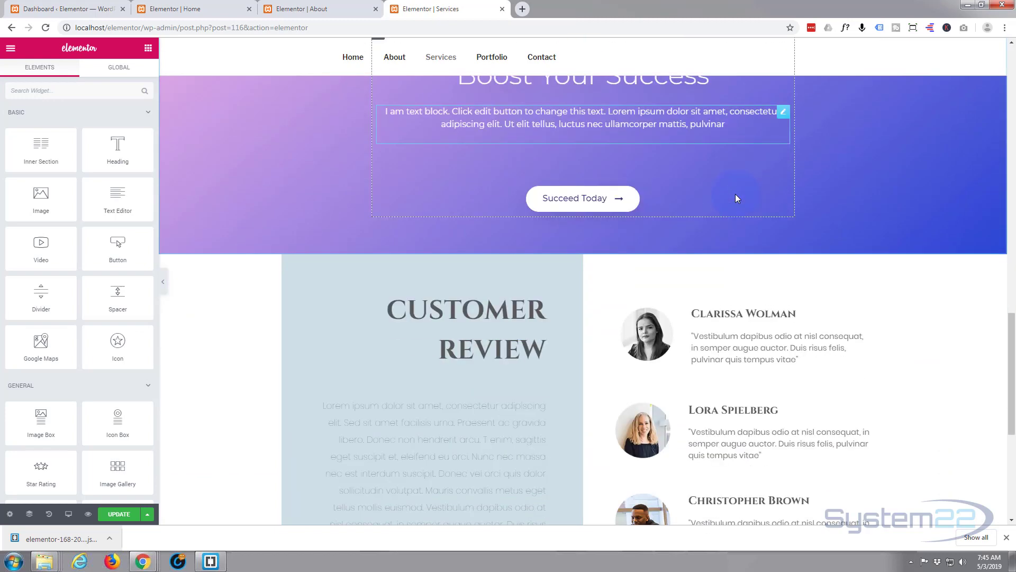
scroll(735, 198, "up", 10)
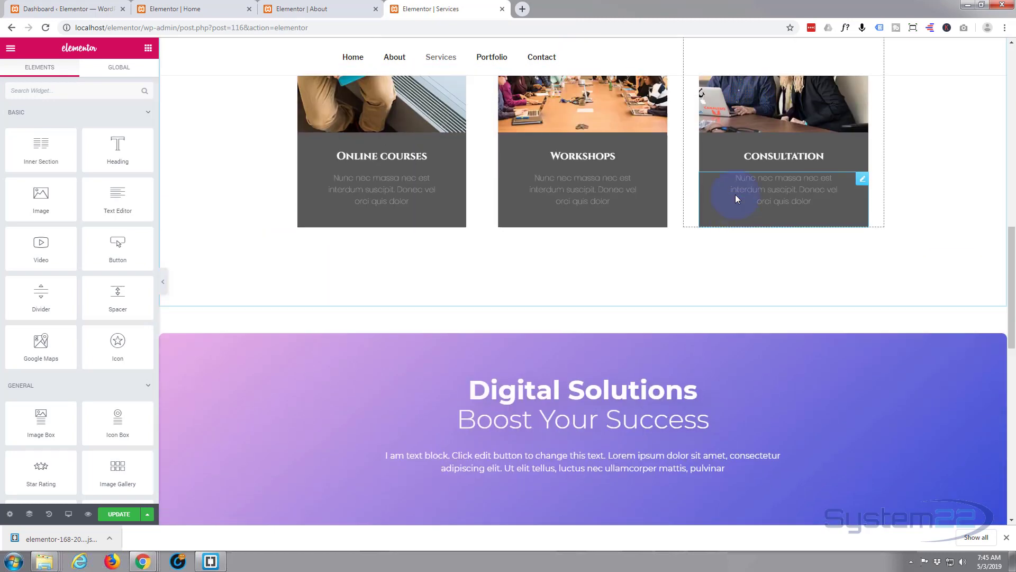
scroll(735, 195, "up", 5)
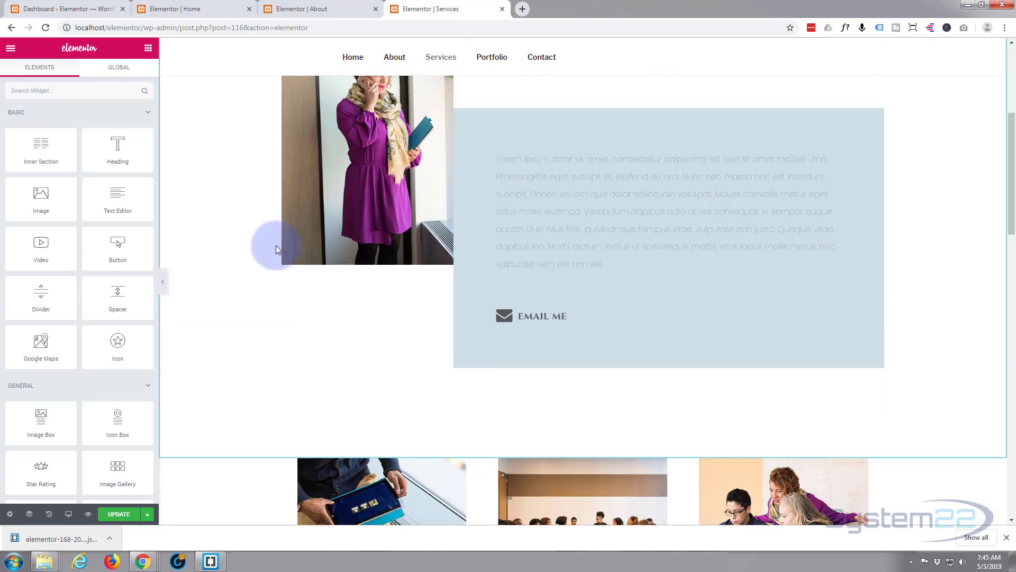
scroll(274, 246, "up", 2)
scroll(272, 250, "up", 1)
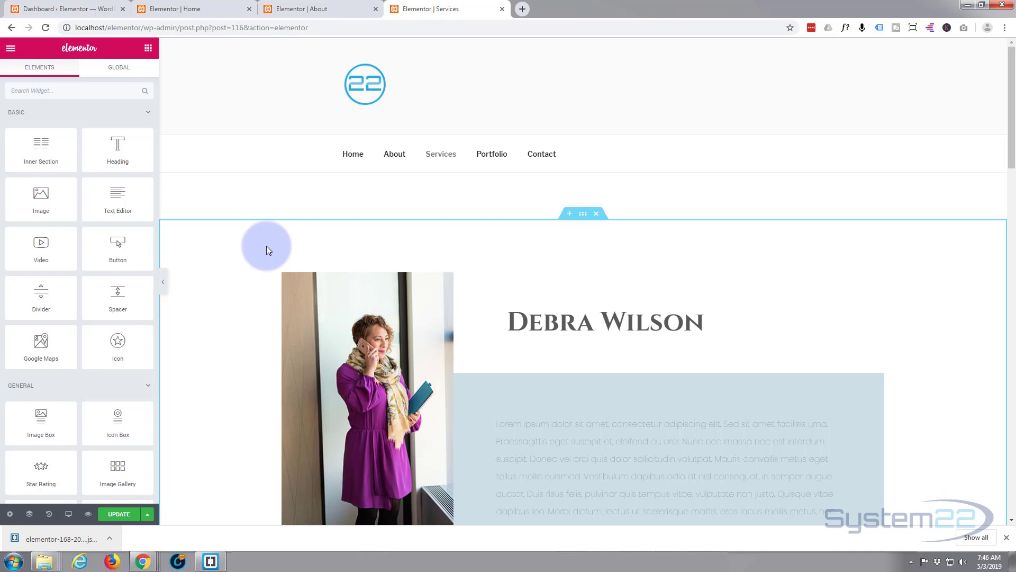
left_click(113, 514)
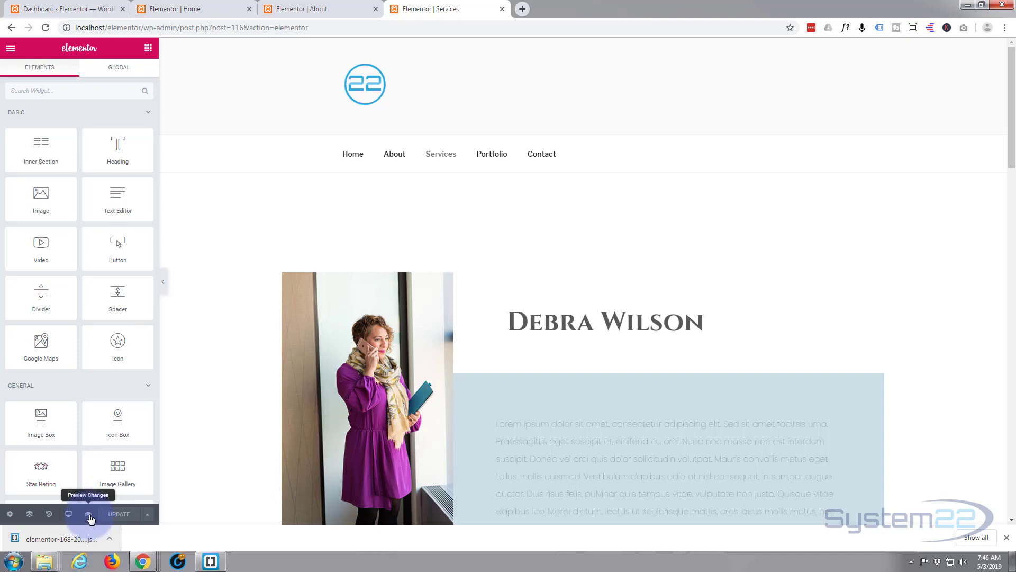
Preview the saved Services page live in a new tab and scroll through it
left_click(88, 513)
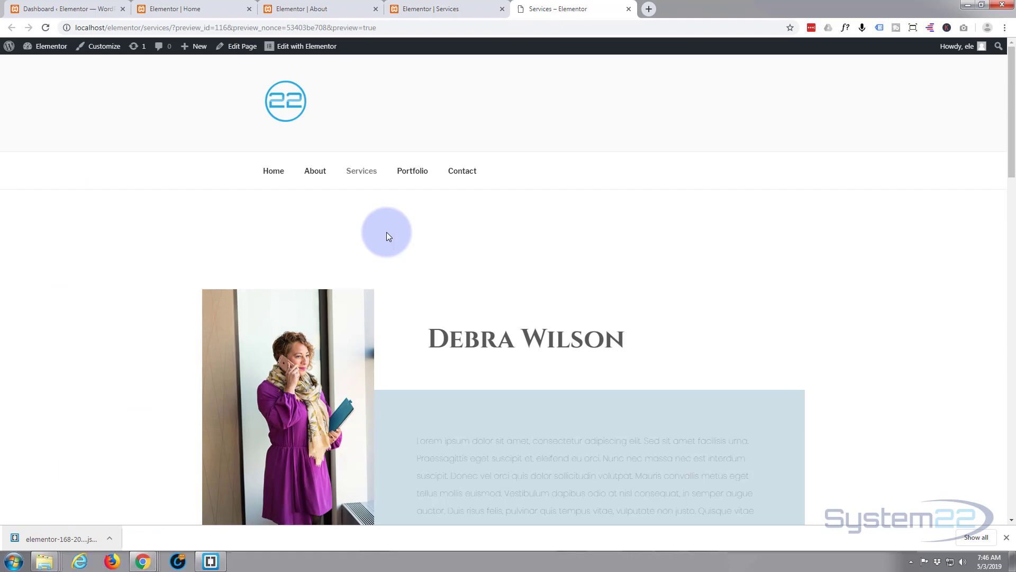
scroll(207, 210, "down", 2)
scroll(191, 211, "down", 15)
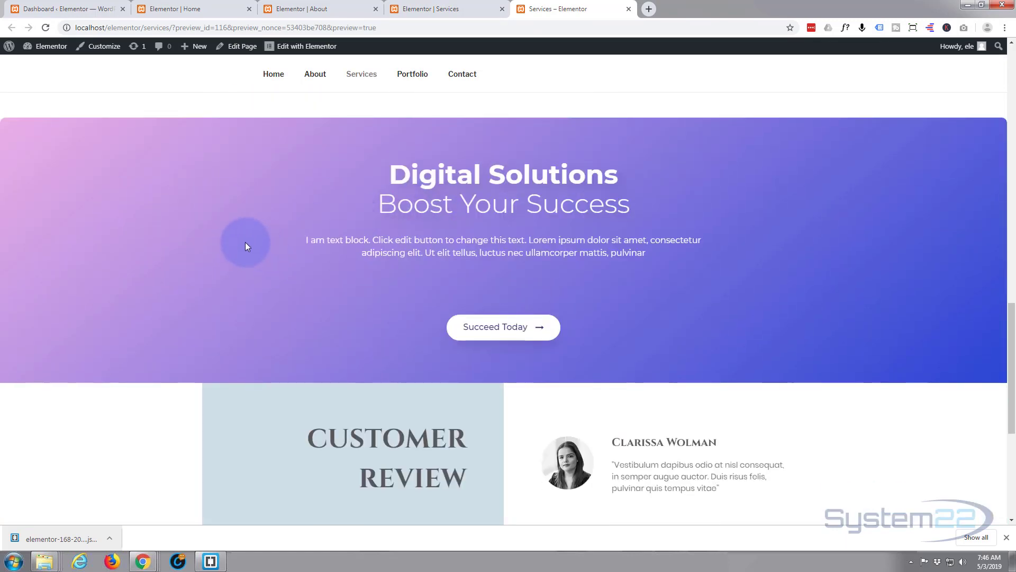
scroll(245, 242, "down", 2)
scroll(243, 244, "up", 3)
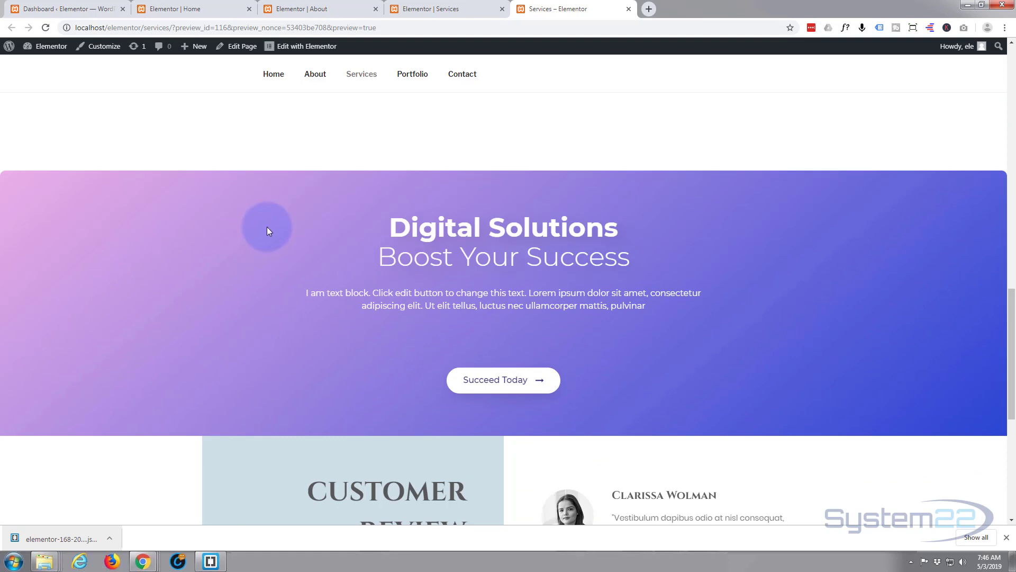
scroll(204, 309, "up", 7)
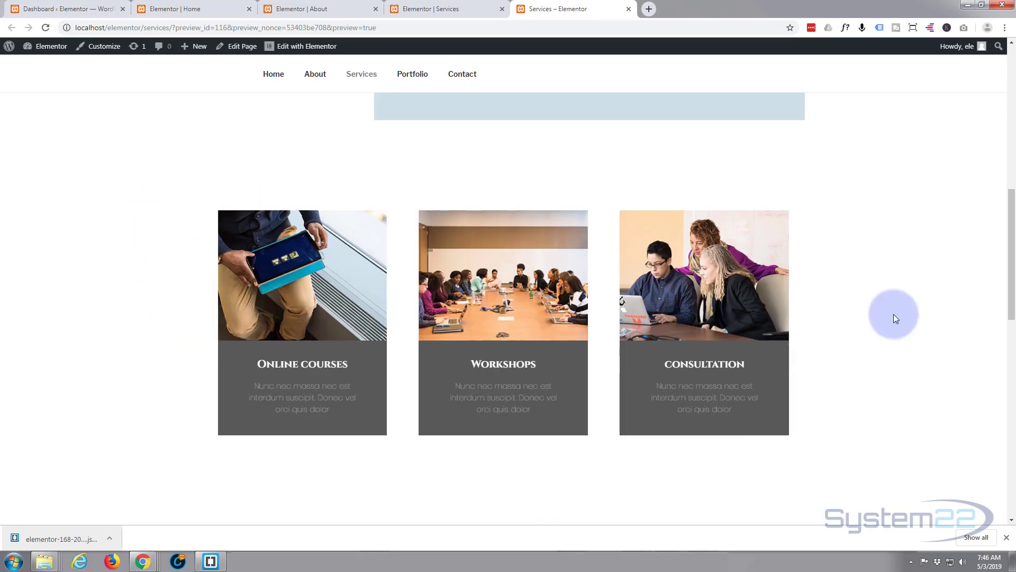
scroll(898, 314, "up", 7)
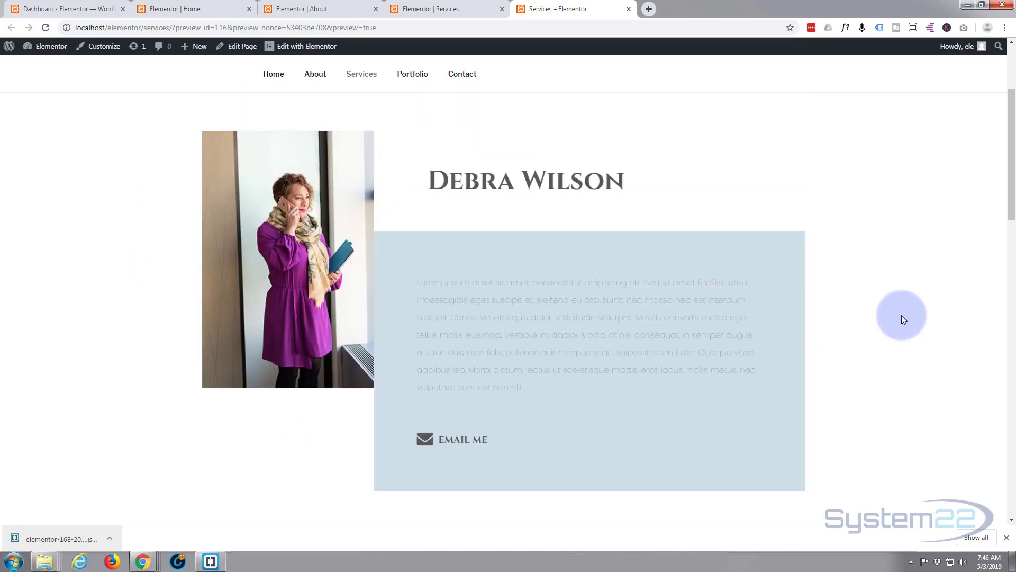
scroll(902, 316, "up", 3)
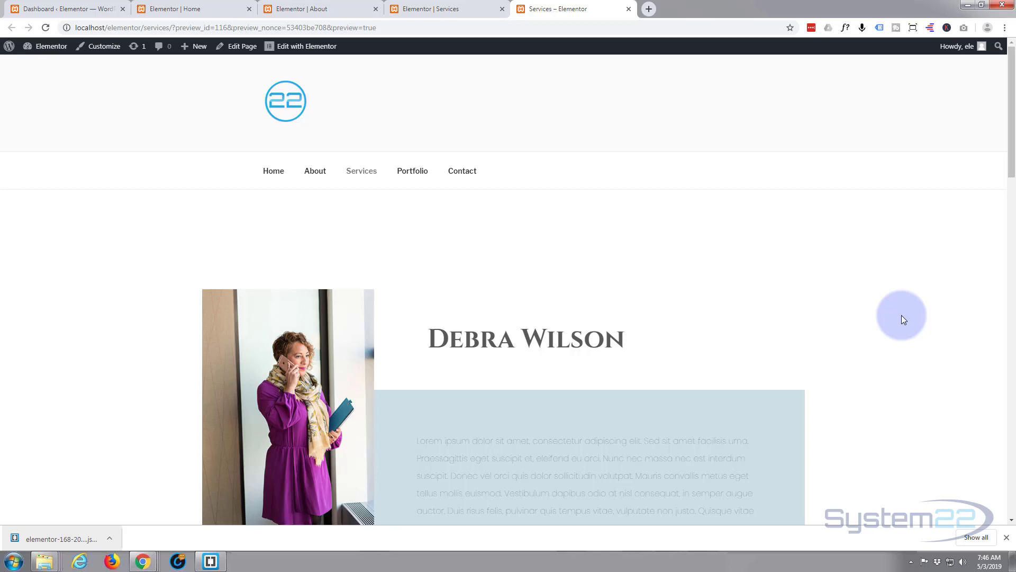
Navigate from the Services preview to the site's Home page via the site menu
left_click(267, 171)
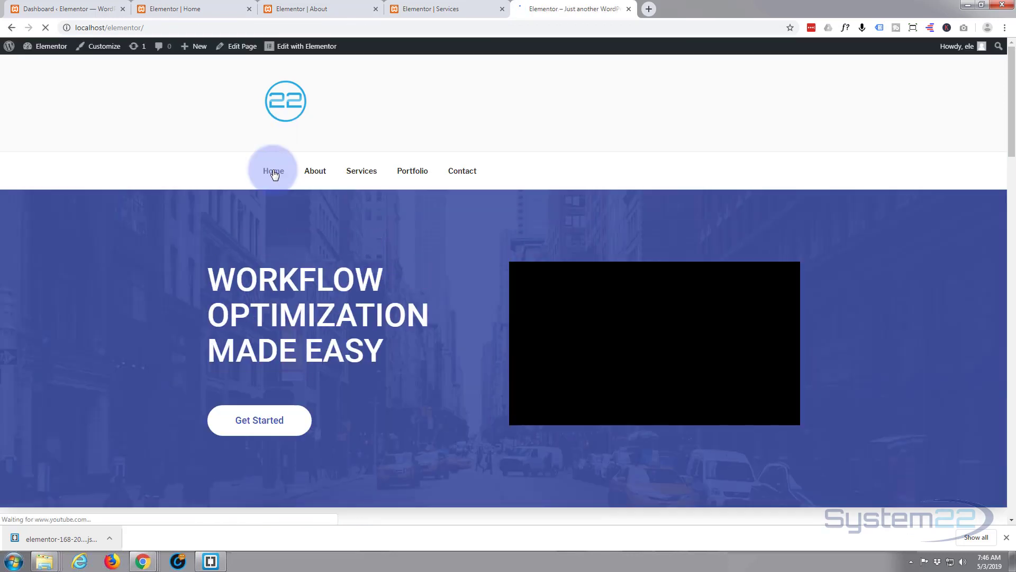
scroll(456, 230, "down", 10)
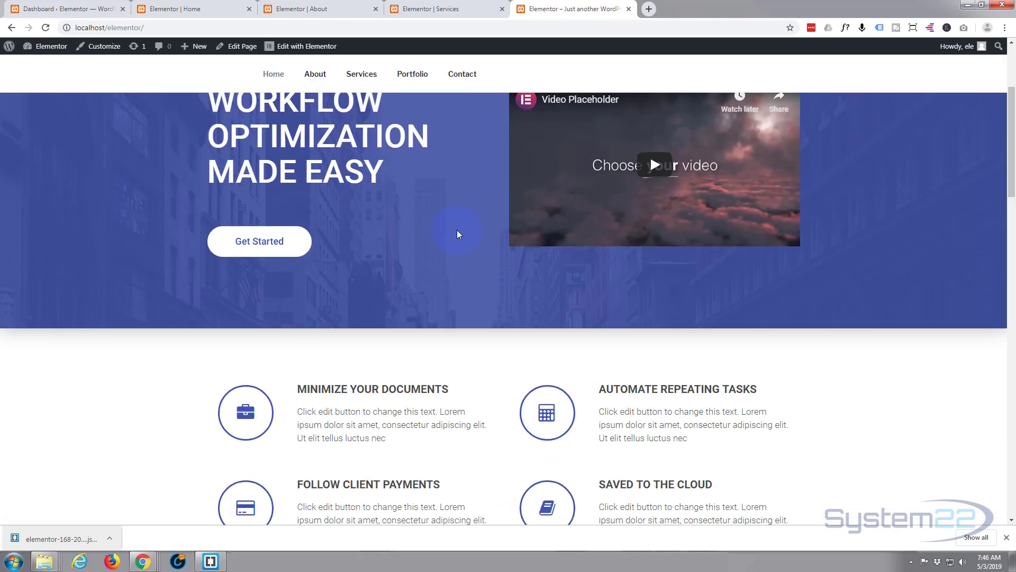
scroll(456, 231, "up", 10)
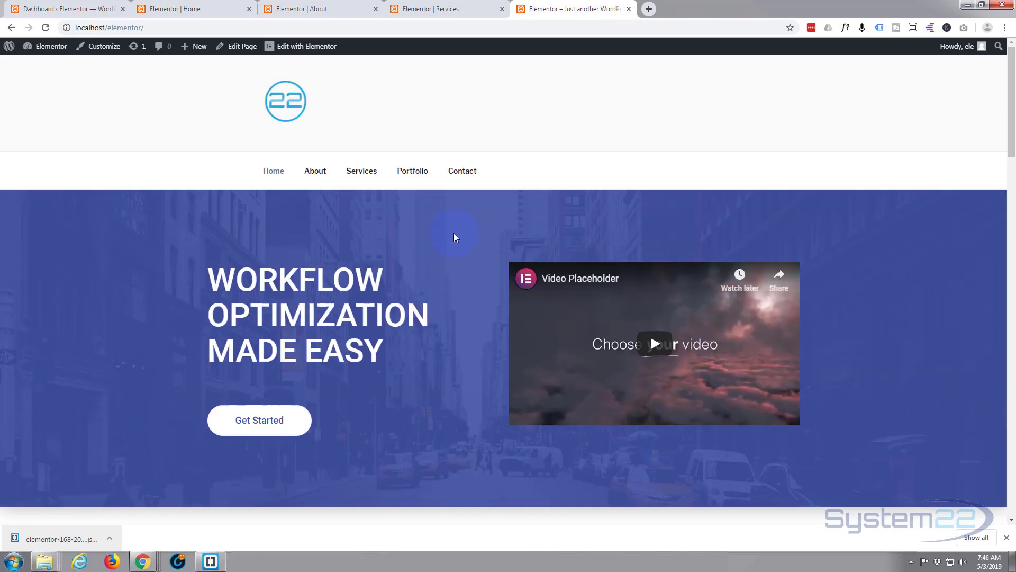
Open the live Home page in the Elementor editor from the admin bar
left_click(303, 46)
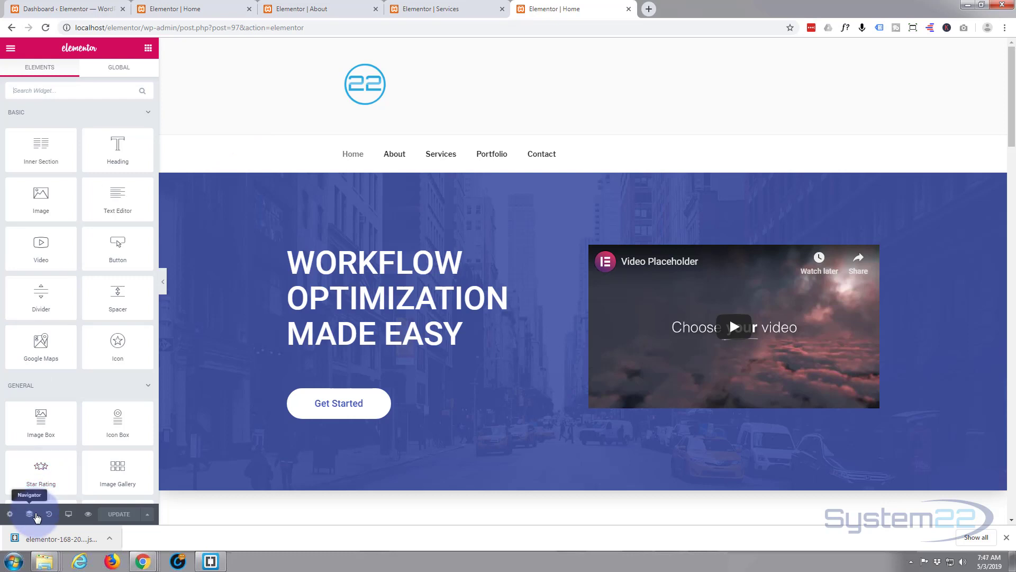
Save the whole Home page as a page template named 'hpage', then close the library
left_click(146, 516)
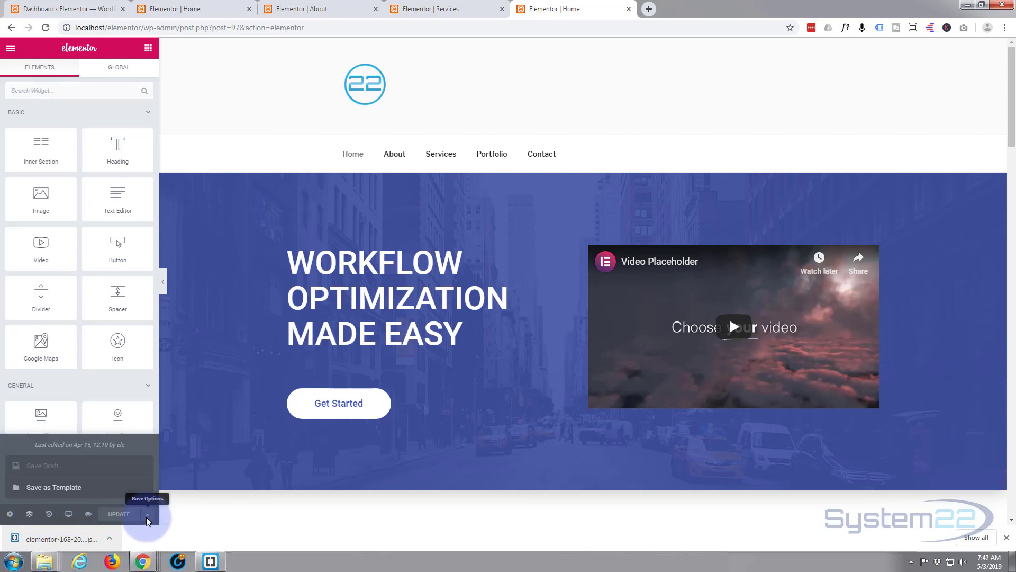
left_click(56, 487)
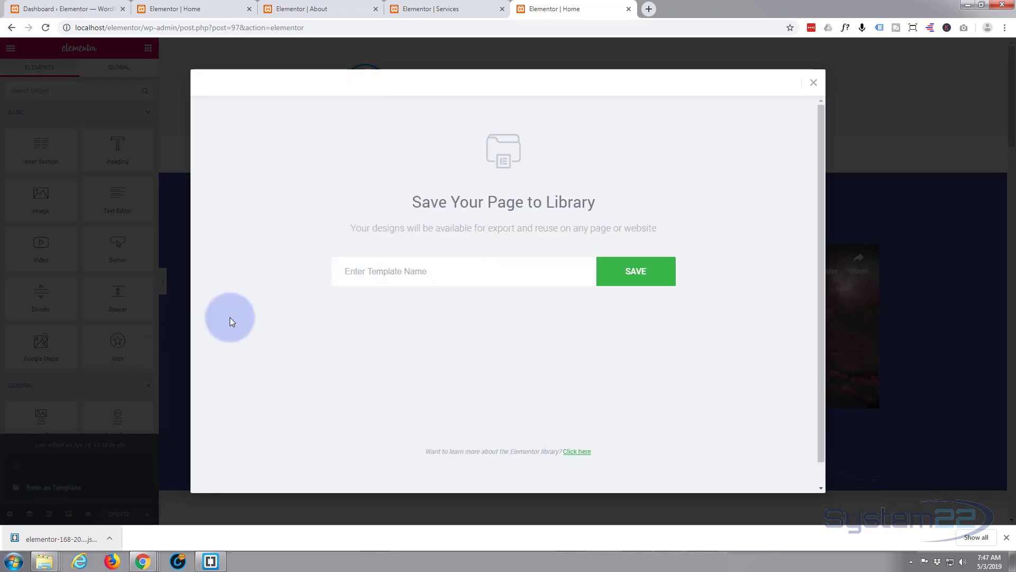
left_click(352, 269)
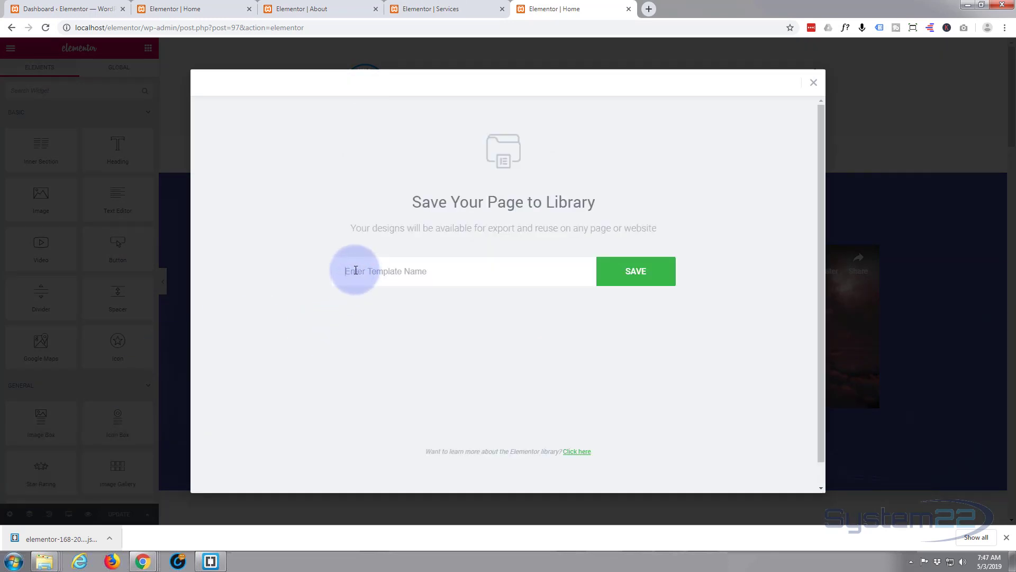
type("hpage")
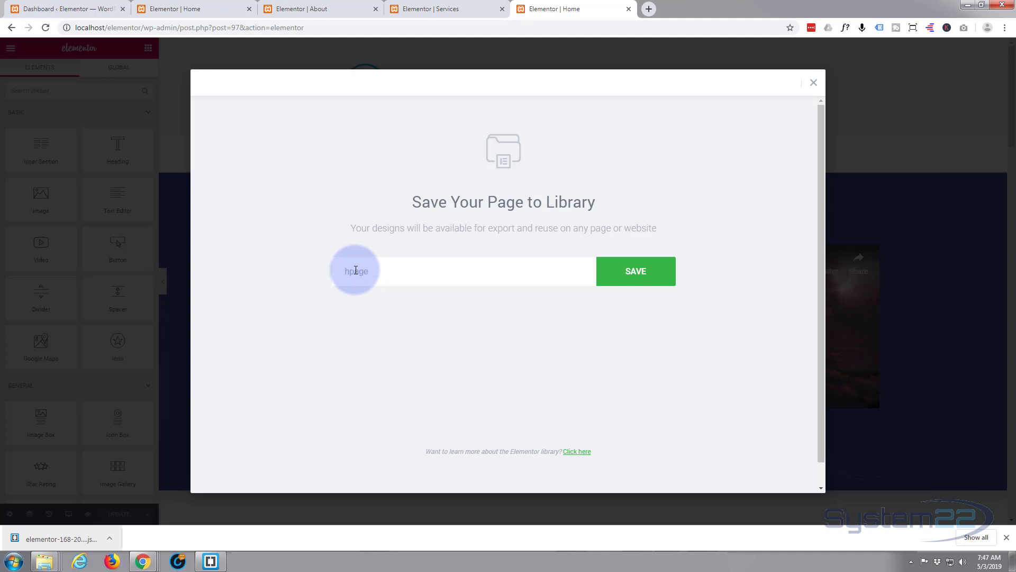
left_click(656, 274)
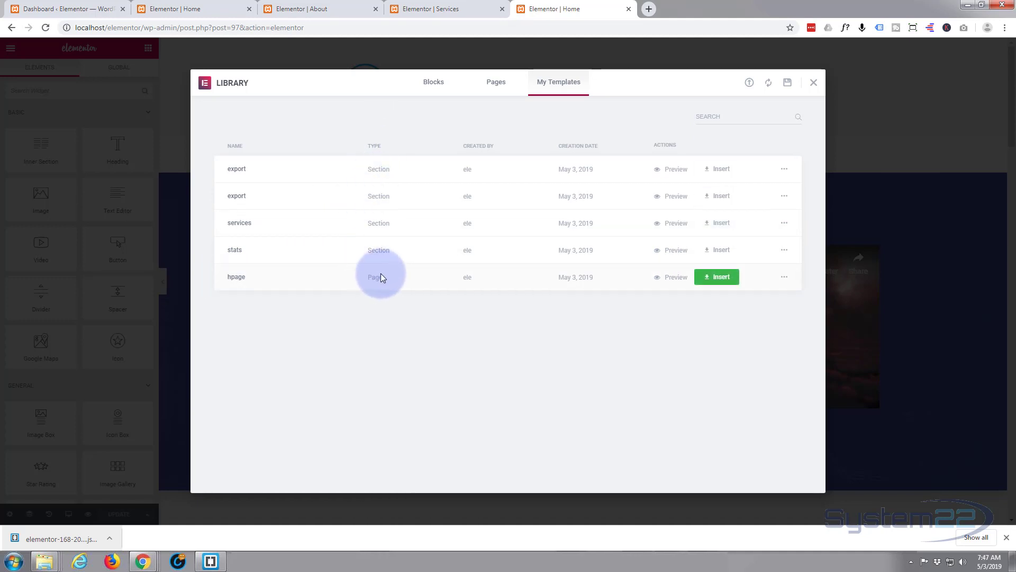
left_click(813, 83)
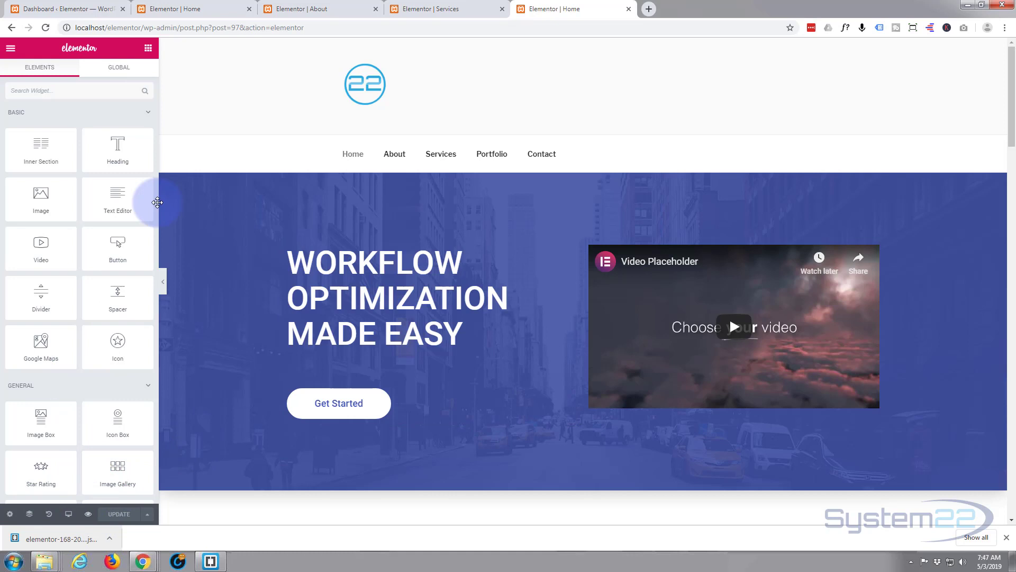
Create and publish a new WordPress page titled 'h2'
left_click(73, 10)
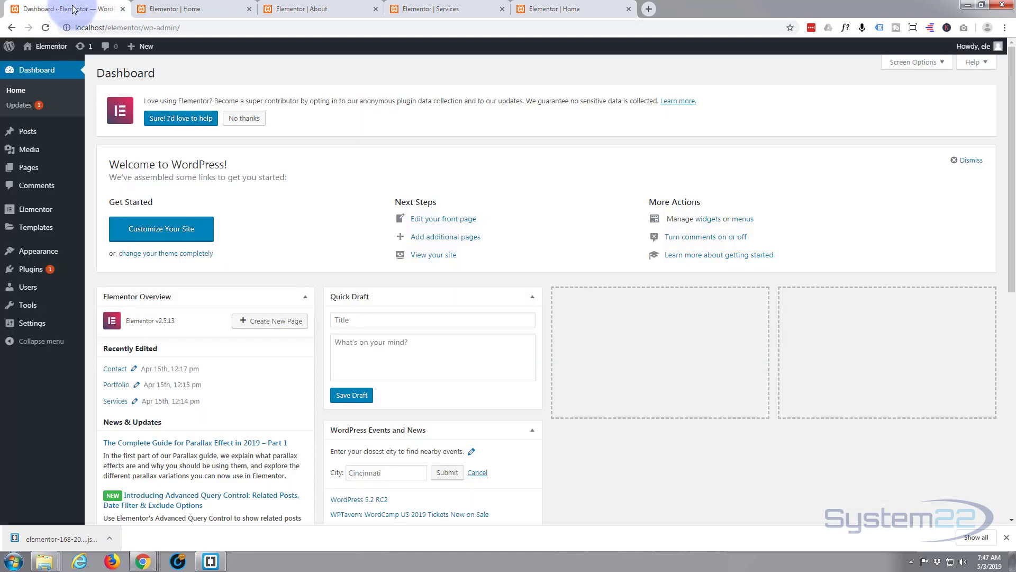
mouse_move(140, 46)
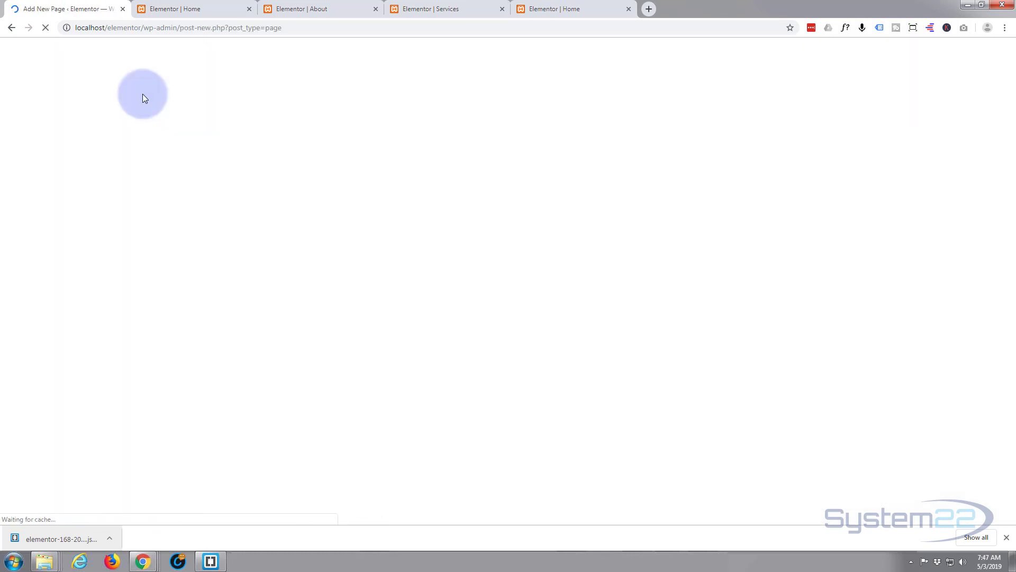
left_click(356, 135)
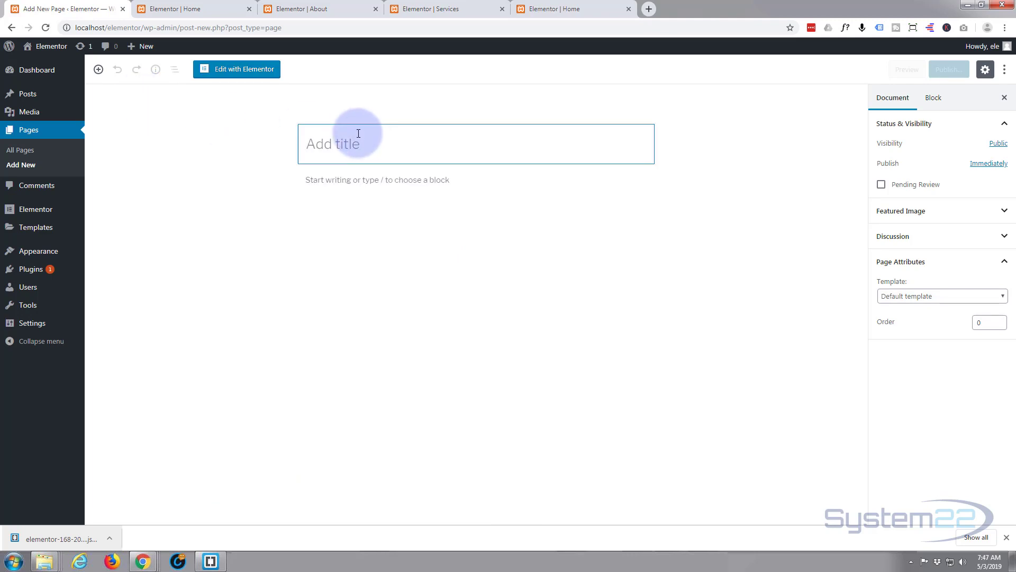
type("h2")
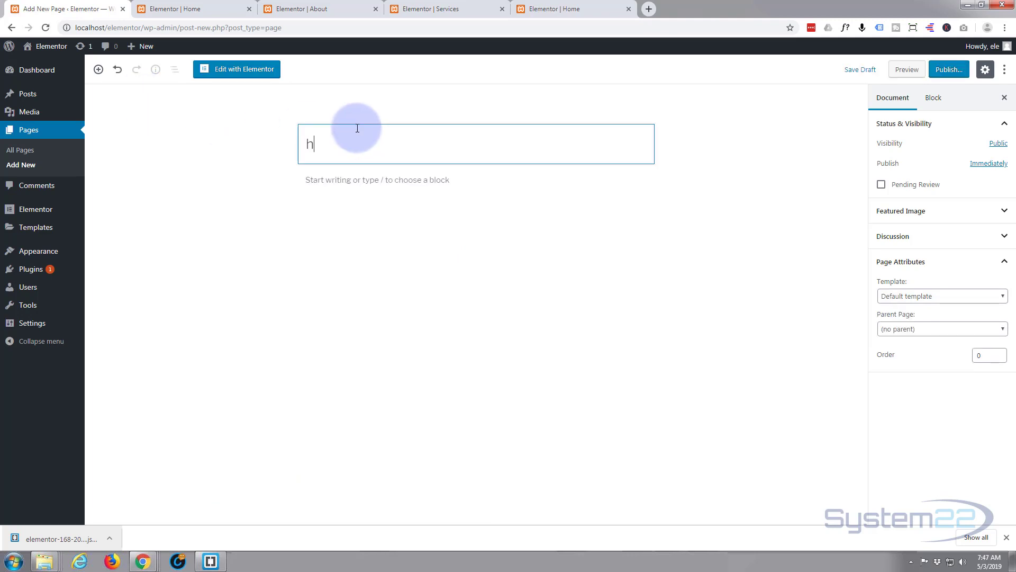
left_click(381, 202)
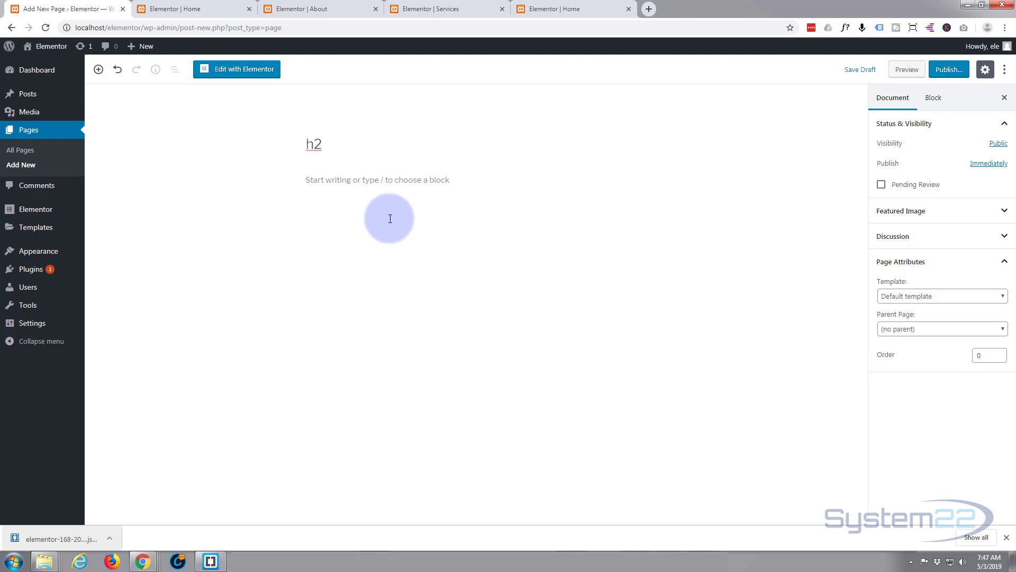
left_click(949, 71)
left_click(952, 70)
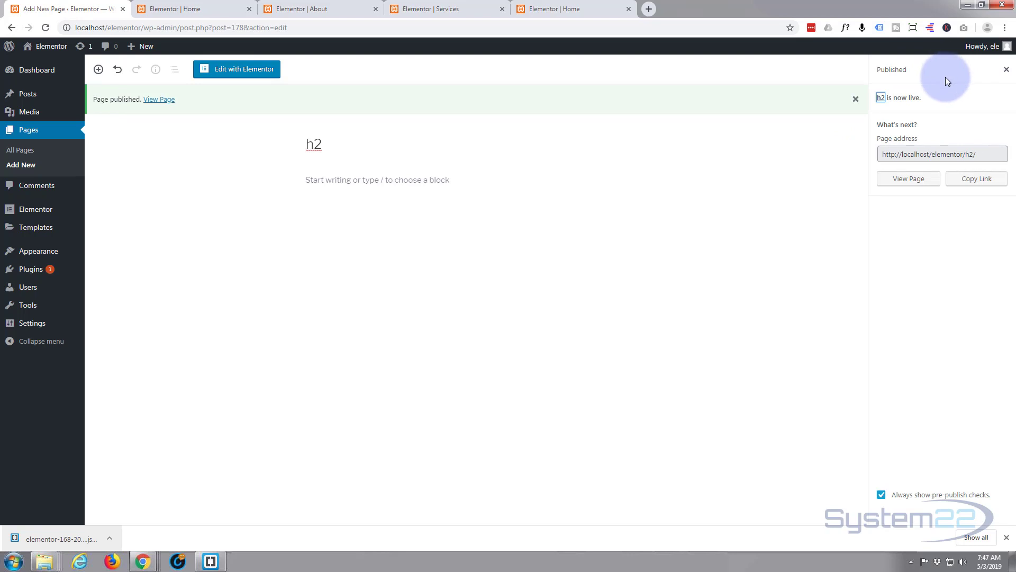
Switch the h2 page to the Elementor Full Width template, update it, and open it in Elementor
left_click(1007, 71)
left_click(1007, 72)
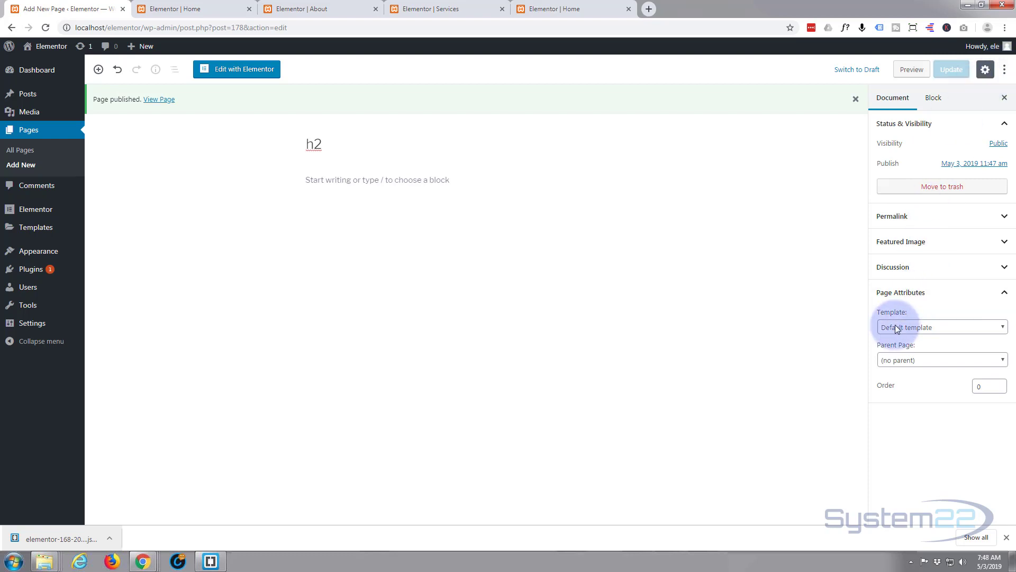
left_click(995, 327)
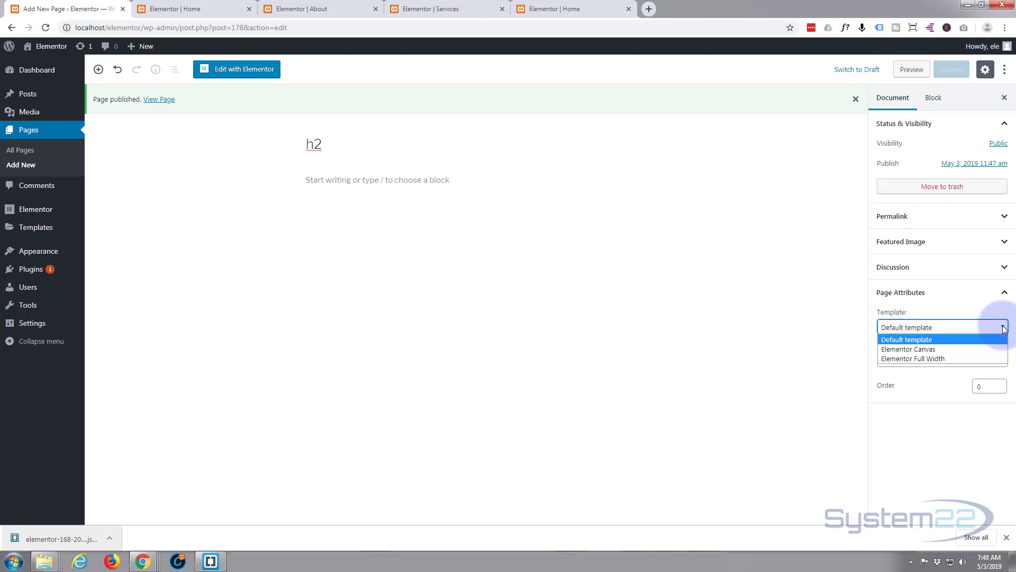
left_click(943, 359)
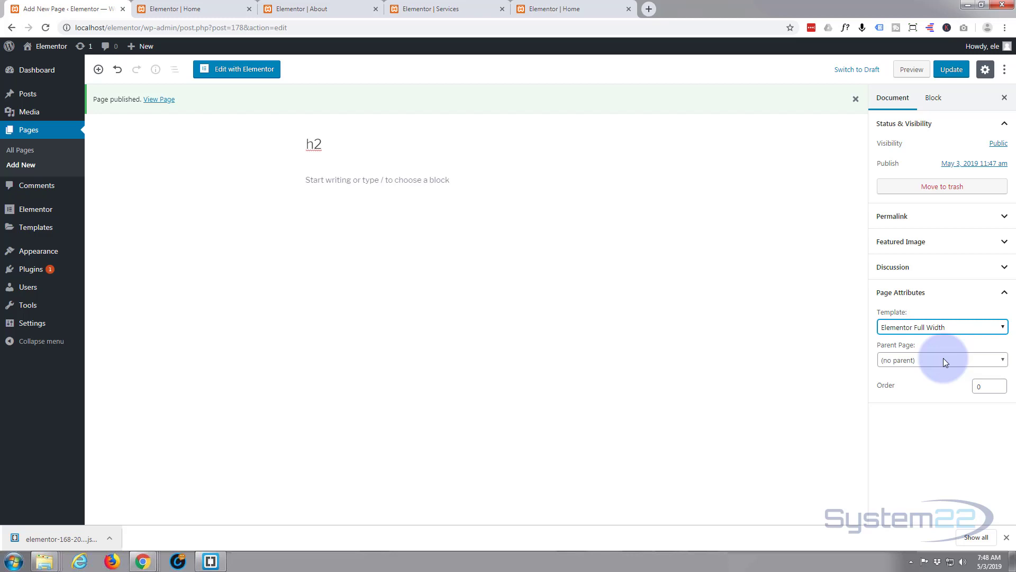
left_click(952, 69)
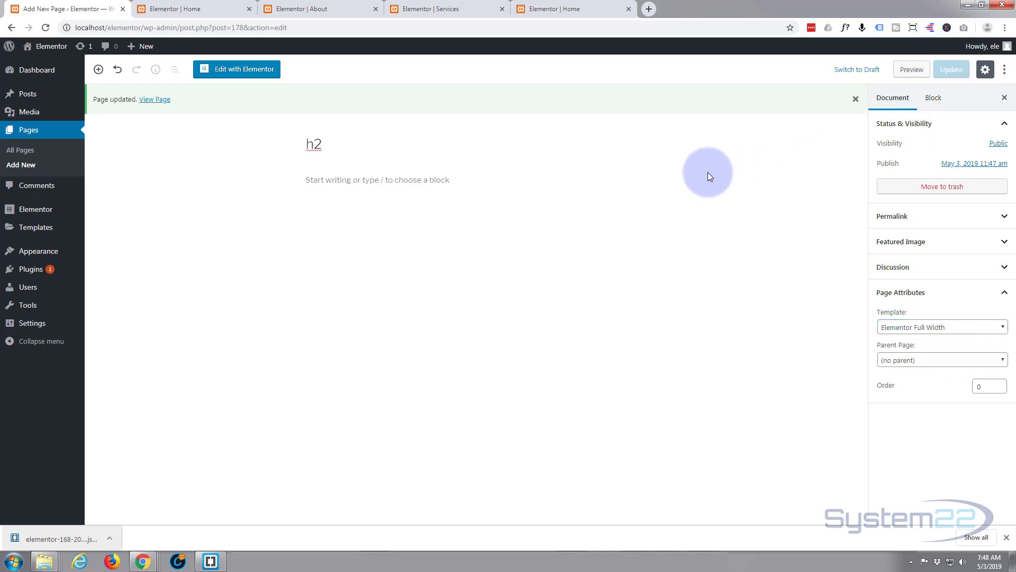
left_click(238, 70)
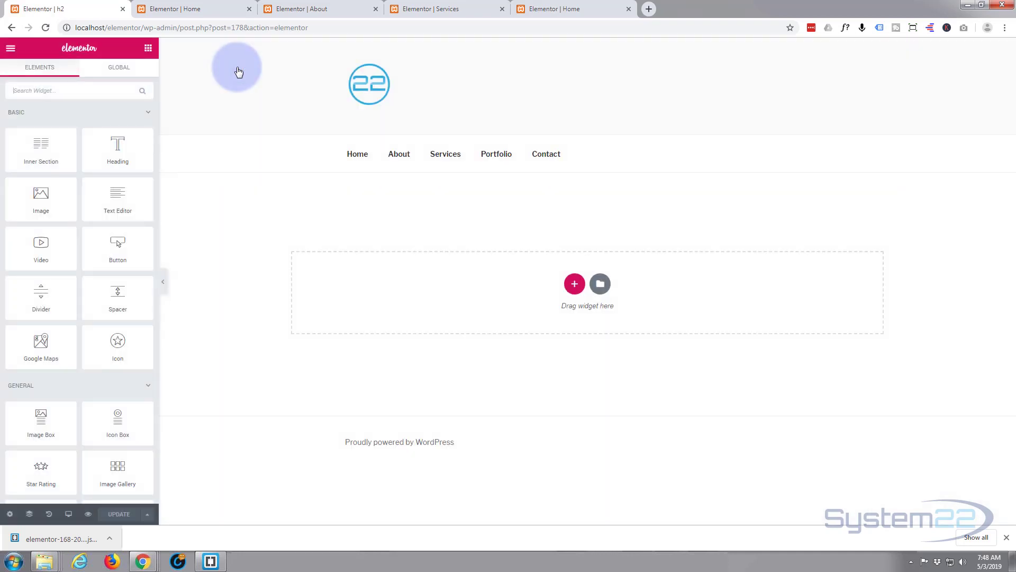
Insert the 'hpage' template from My Templates into h2, importing its document settings
left_click(600, 285)
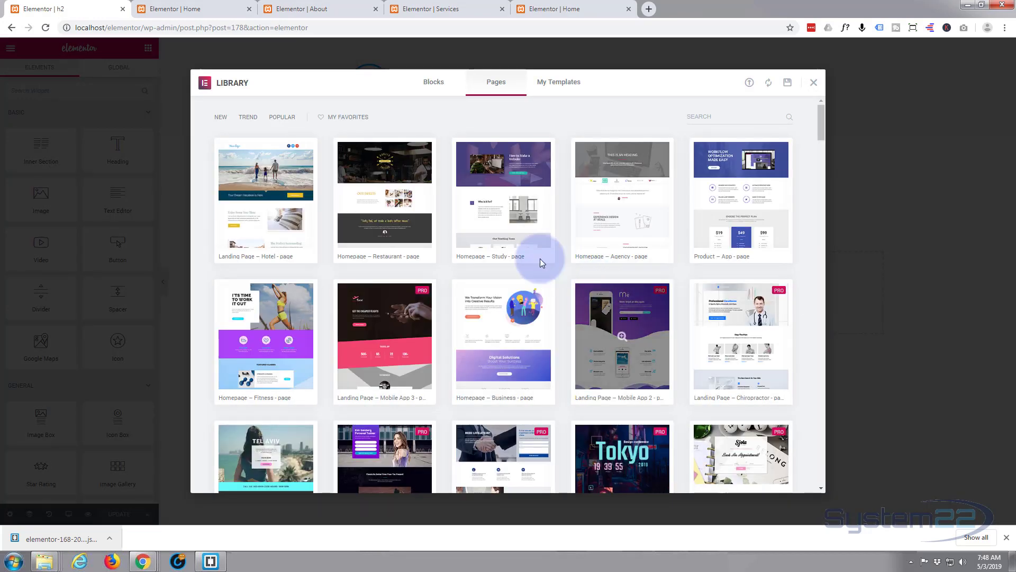
left_click(559, 85)
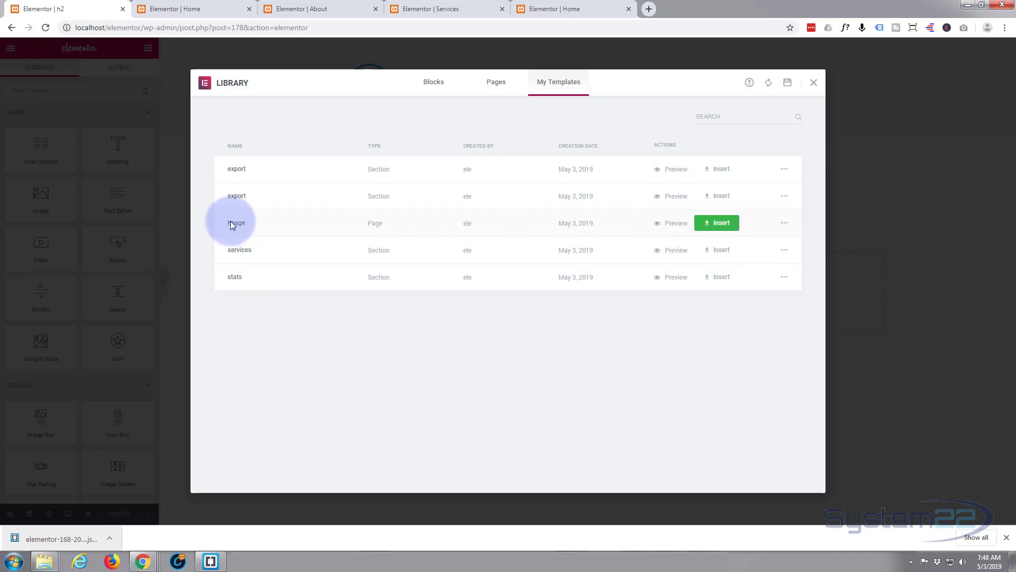
left_click(725, 224)
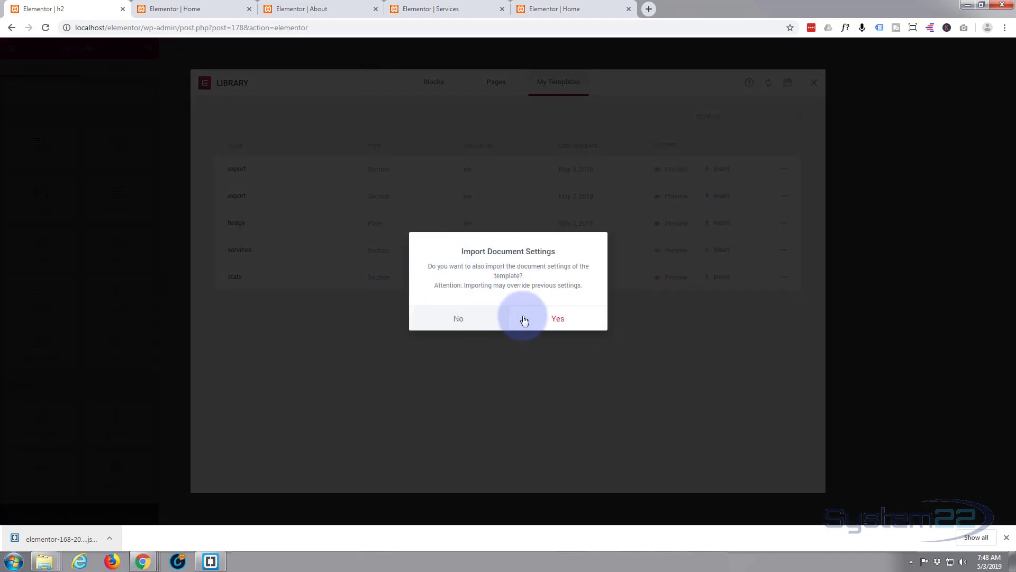
left_click(576, 323)
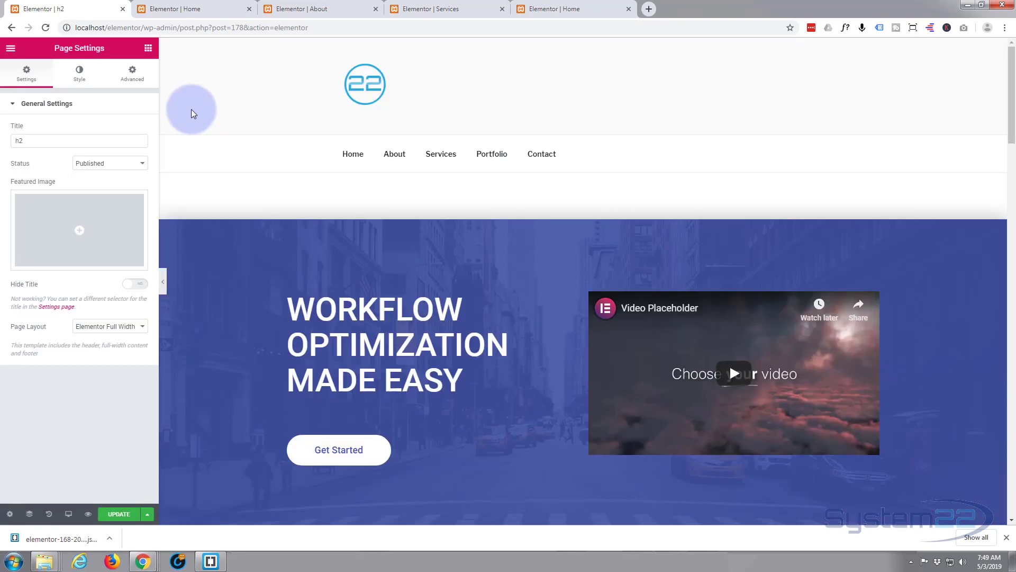
scroll(207, 135, "down", 10)
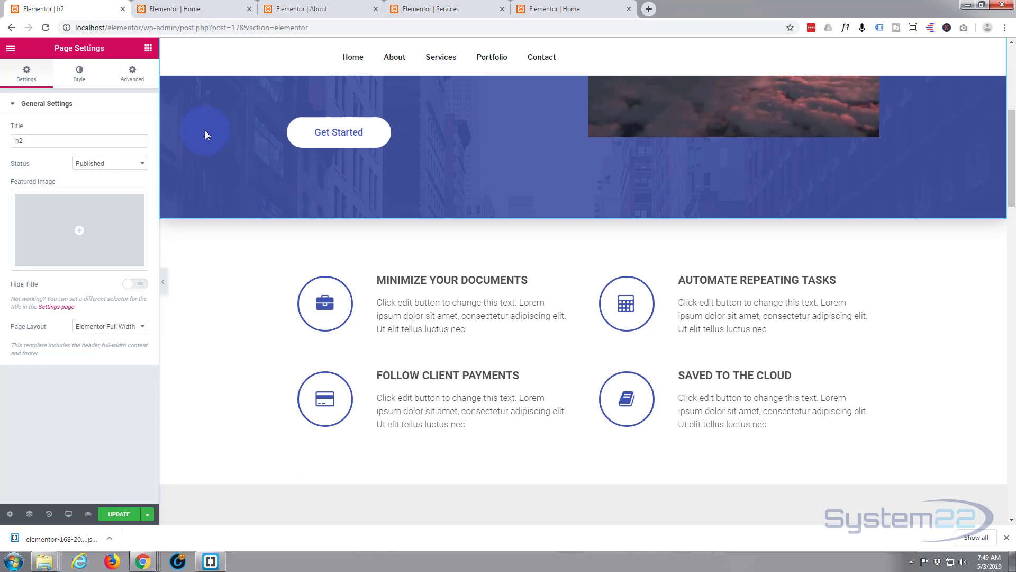
scroll(205, 131, "down", 15)
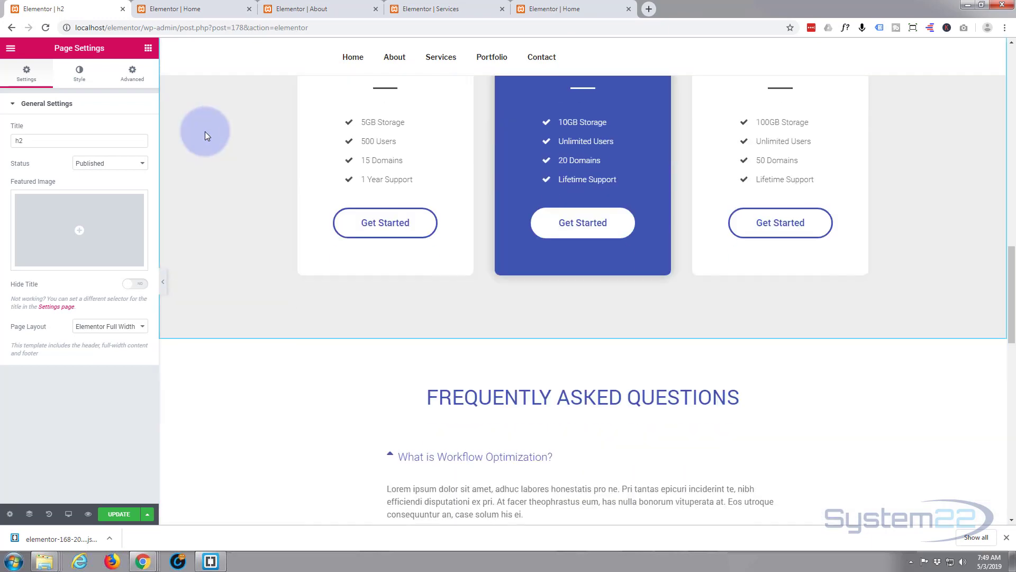
scroll(205, 135, "down", 8)
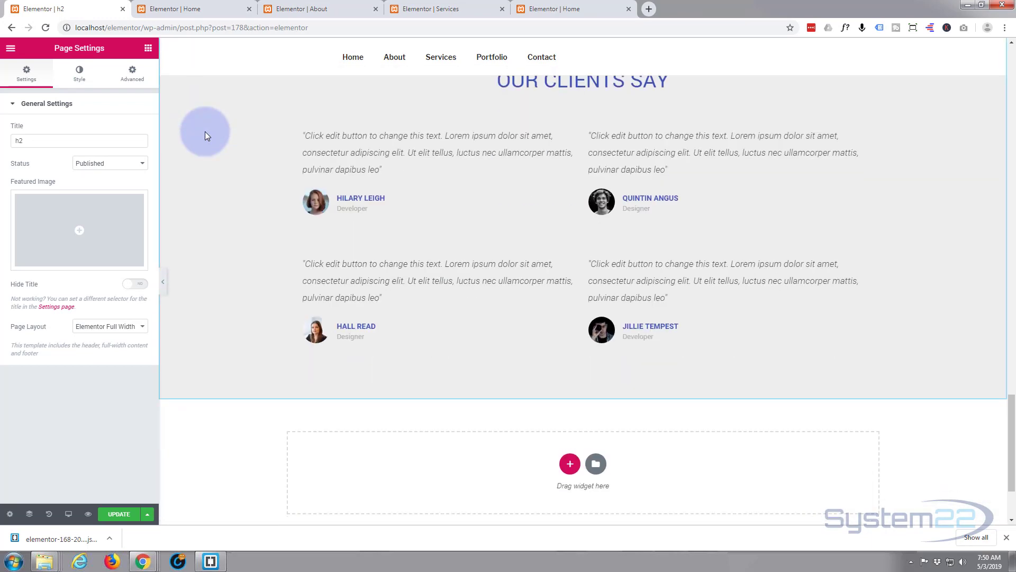
scroll(205, 132, "up", 12)
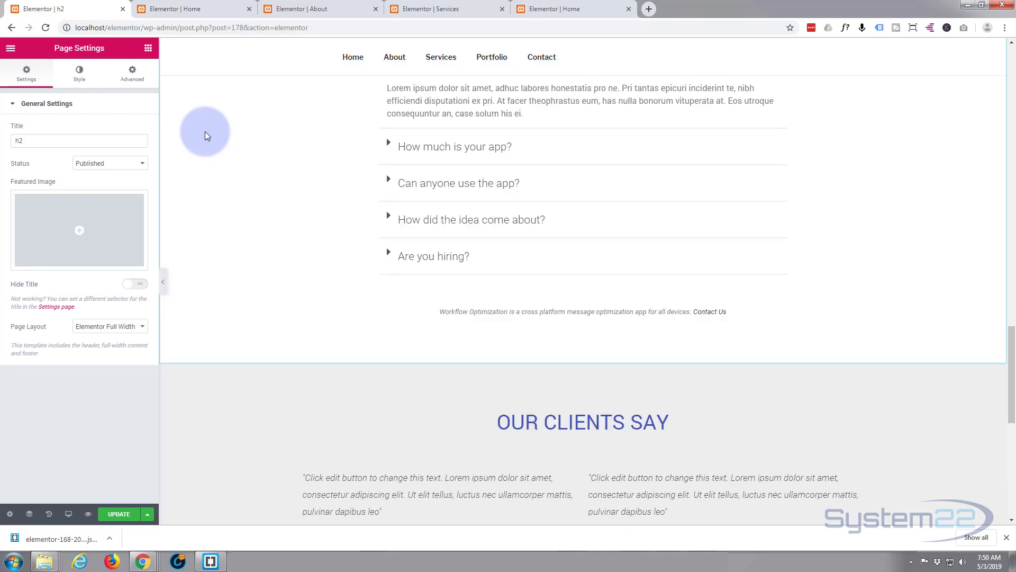
scroll(205, 137, "up", 12)
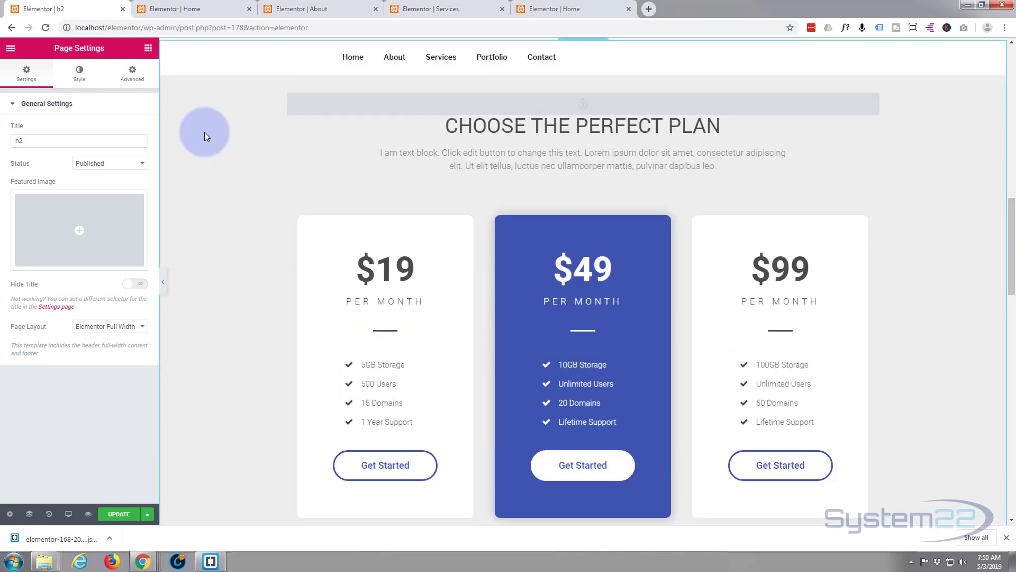
scroll(204, 135, "up", 6)
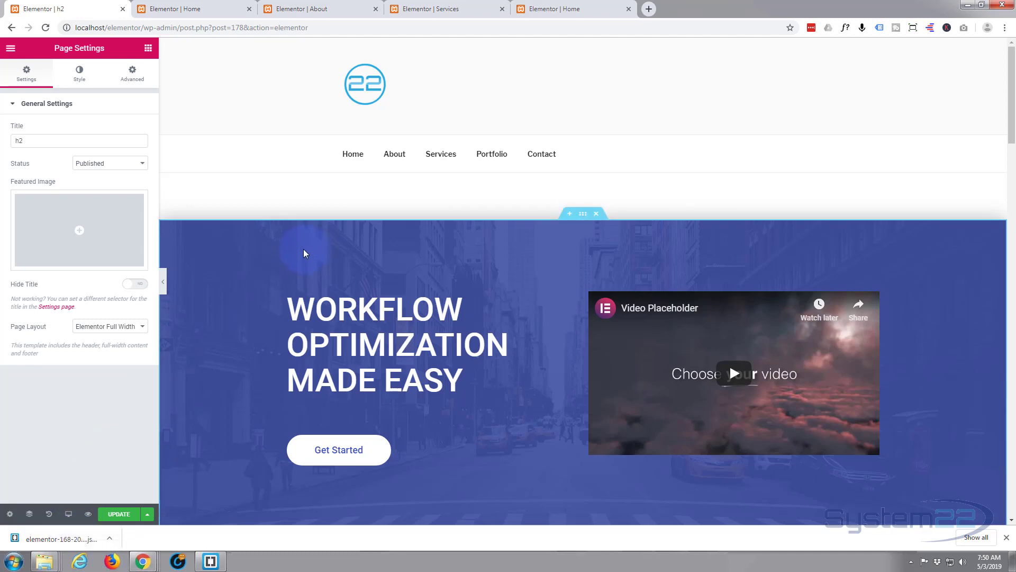
Update the cloned h2 page and scroll through its live preview to verify the clone
left_click(122, 513)
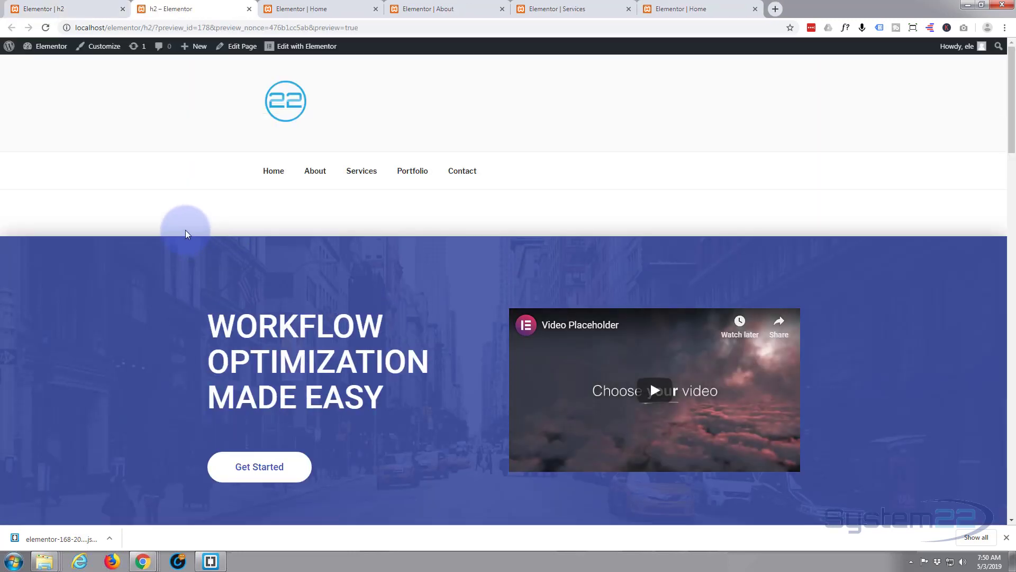
scroll(185, 230, "down", 9)
scroll(186, 230, "down", 10)
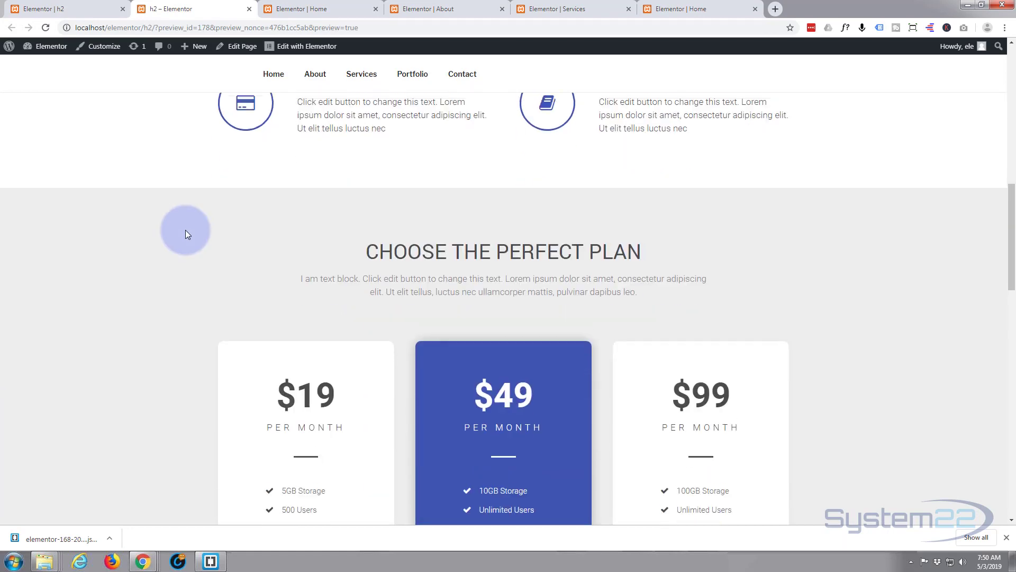
scroll(182, 234, "up", 12)
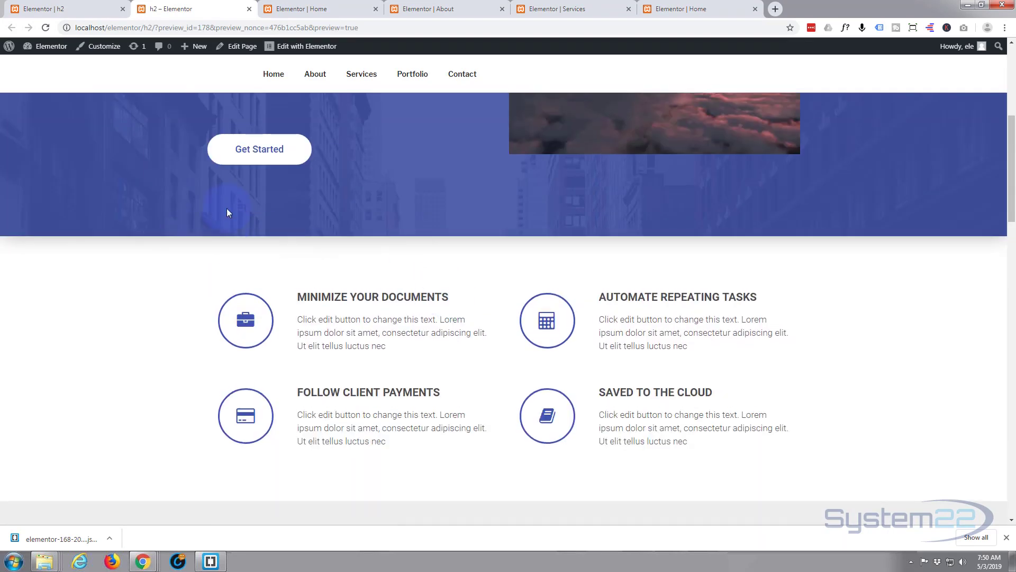
scroll(162, 255, "up", 6)
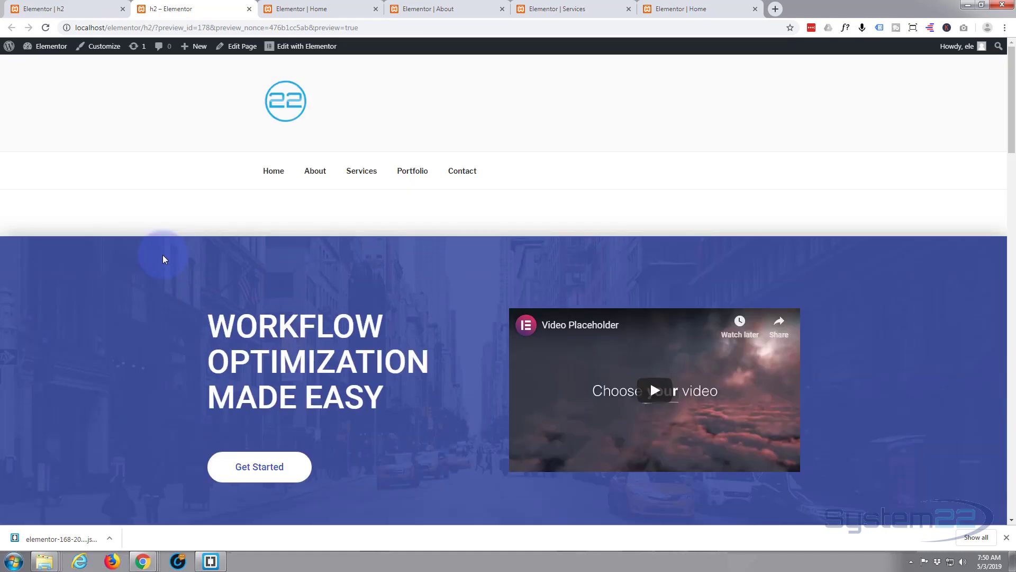